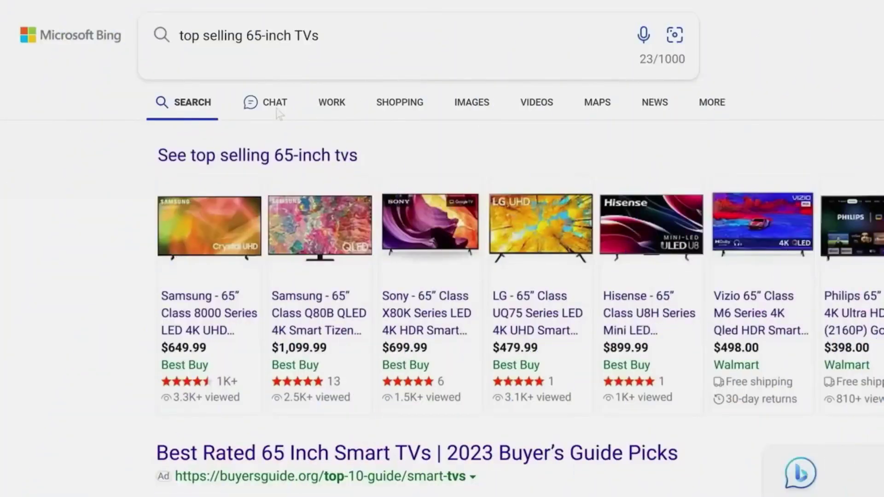
Ask Bing Chat about 65-inch TVs, starting a novel, and redecorating with mid-century modern furniture.
click(275, 103)
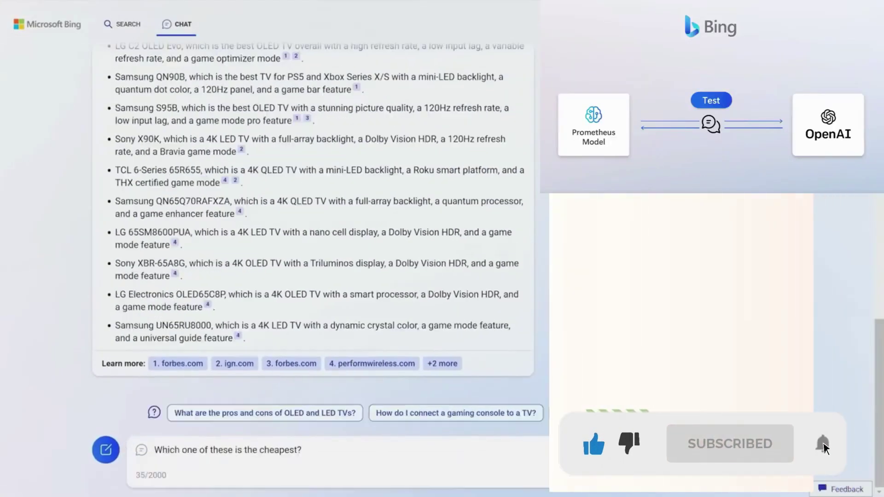
key(Return)
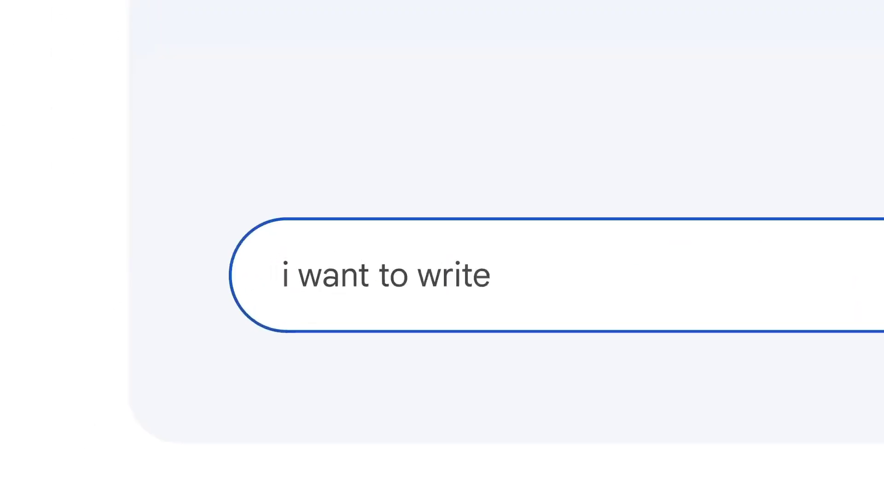
text(ted?)
key(Return)
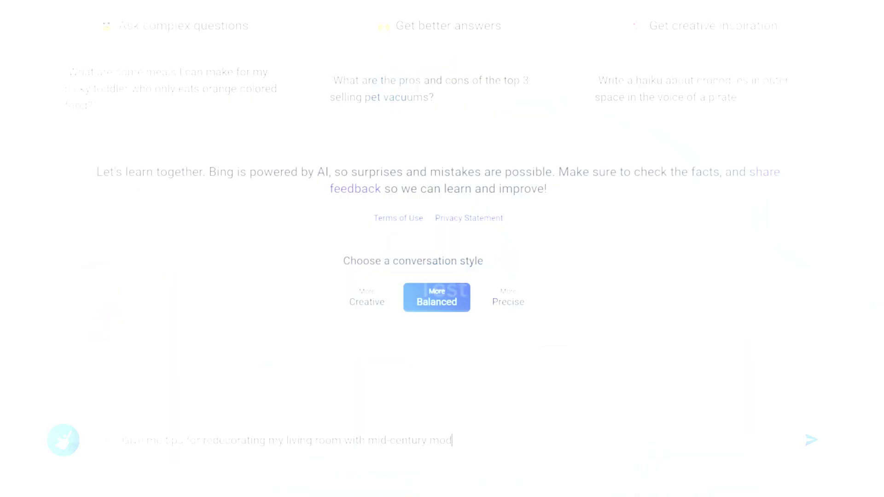
text(furniture)
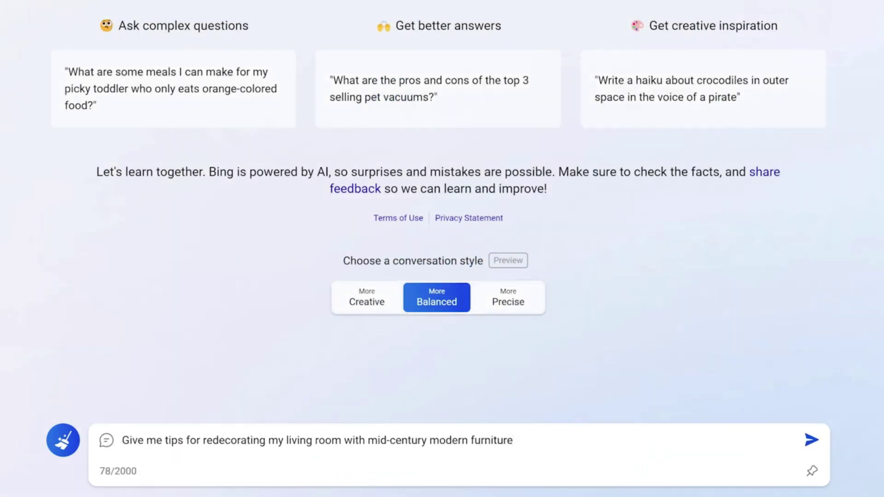
key(Return)
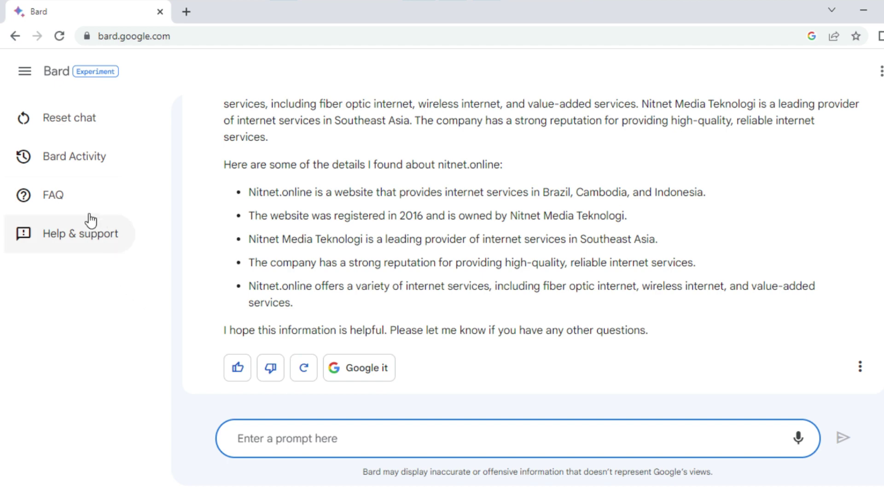
Reset Bard's conversation and type 'hi google' into the fresh chat.
click(86, 122)
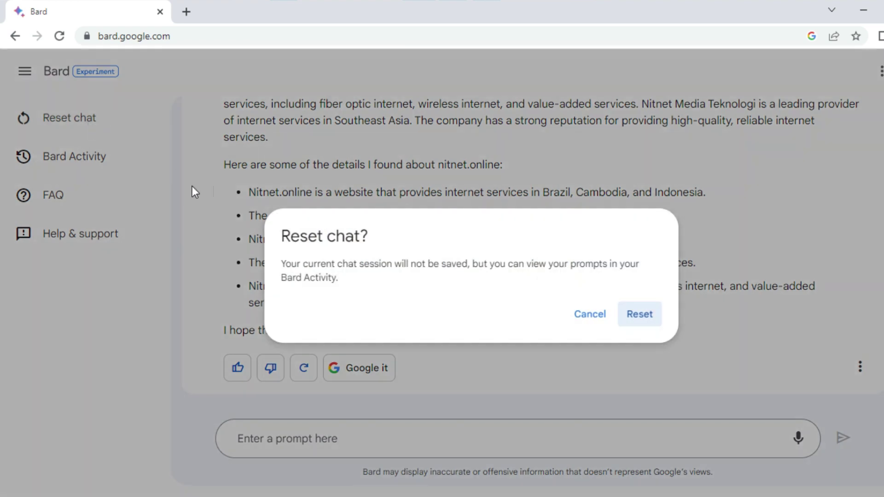
click(638, 315)
text(hi)
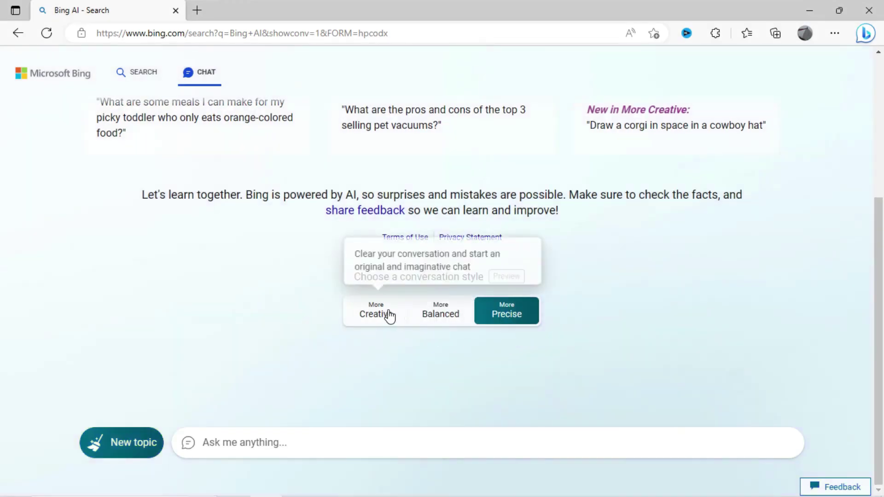
Switch Bing Chat's conversation style to More Creative, then to More Precise.
click(390, 316)
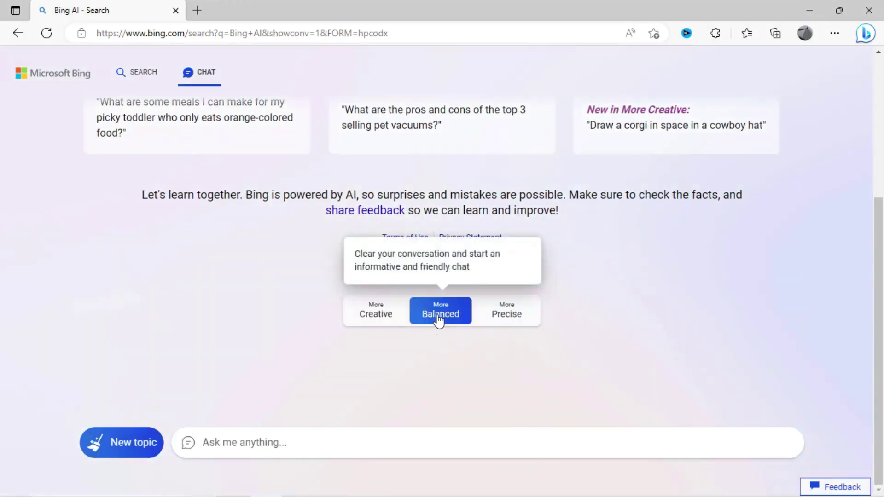
click(526, 322)
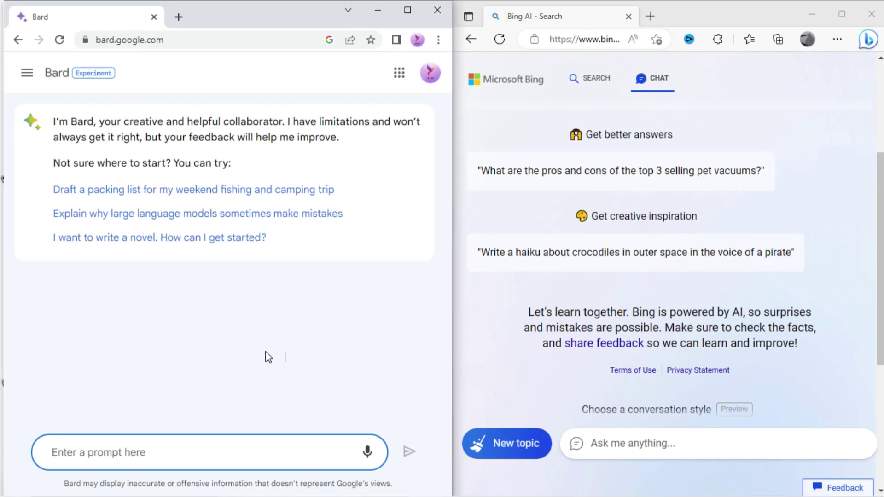
Ask Bard to write code for a form in HTML and CSS.
text(wrie)
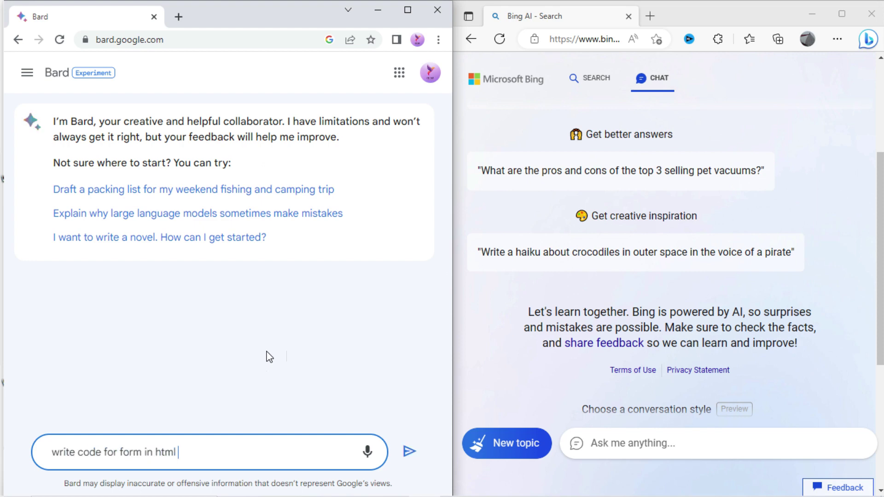
text(css)
key(shift+Return)
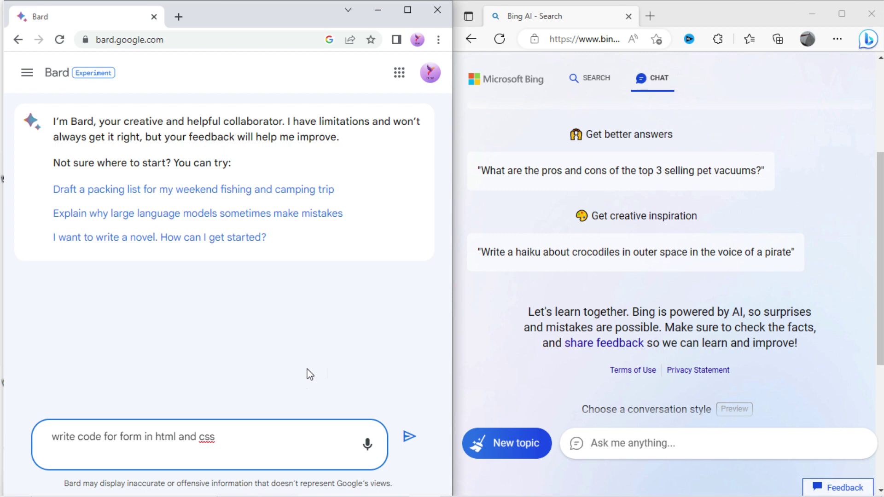
click(402, 431)
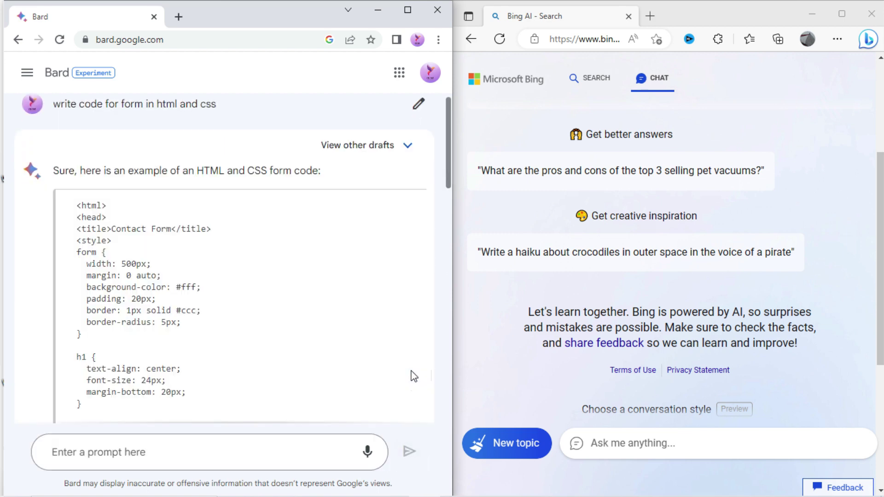
scroll(322, 283, down, 15)
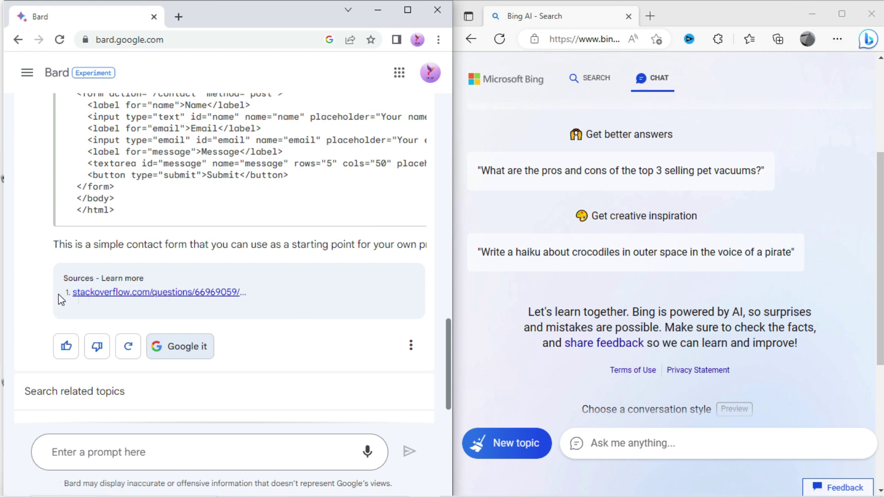
drag(60, 299, 247, 306)
click(321, 307)
Browse Bard's other drafts, then select the entire contact form code block.
scroll(321, 307, up, 5)
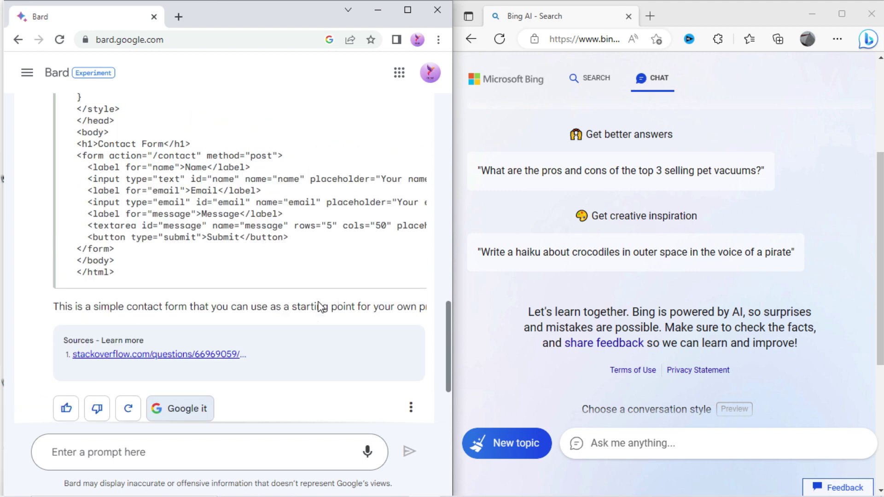
scroll(321, 307, up, 10)
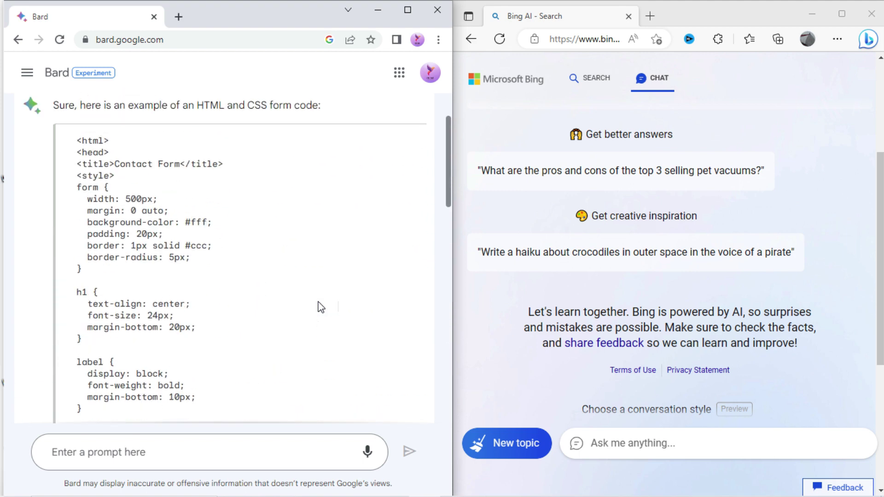
click(409, 157)
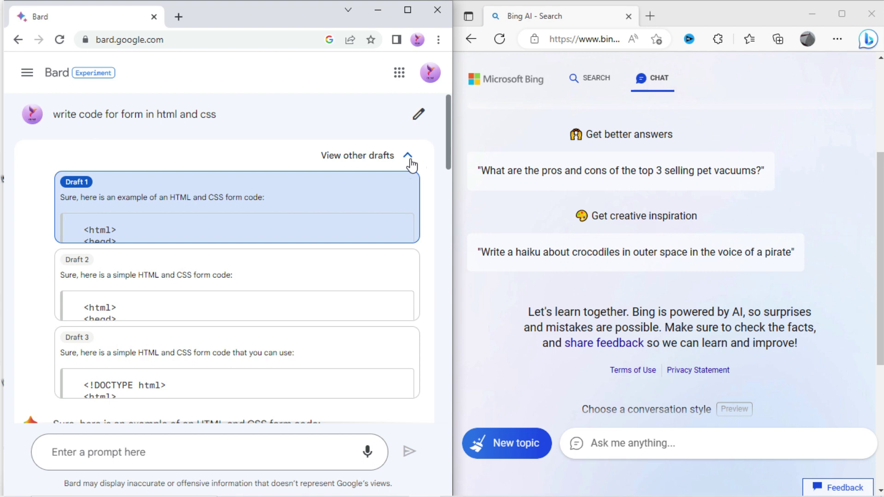
click(409, 157)
click(409, 157)
scroll(395, 196, down, 3)
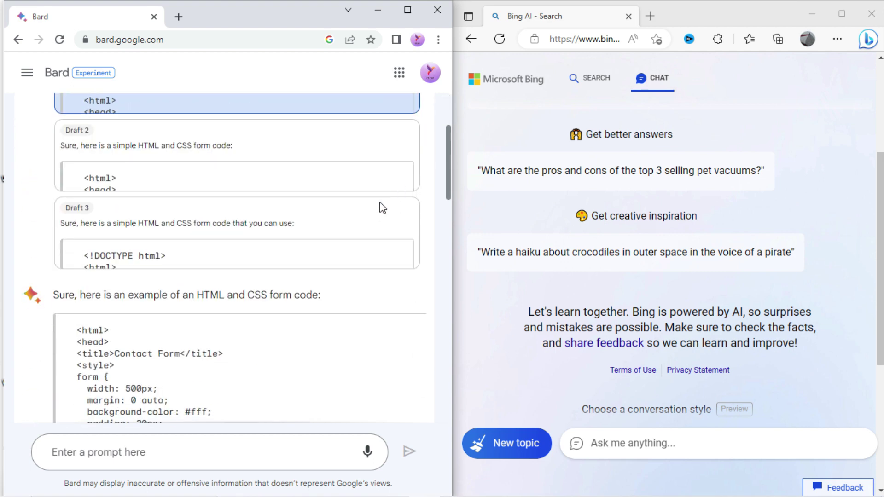
scroll(382, 208, up, 3)
click(408, 157)
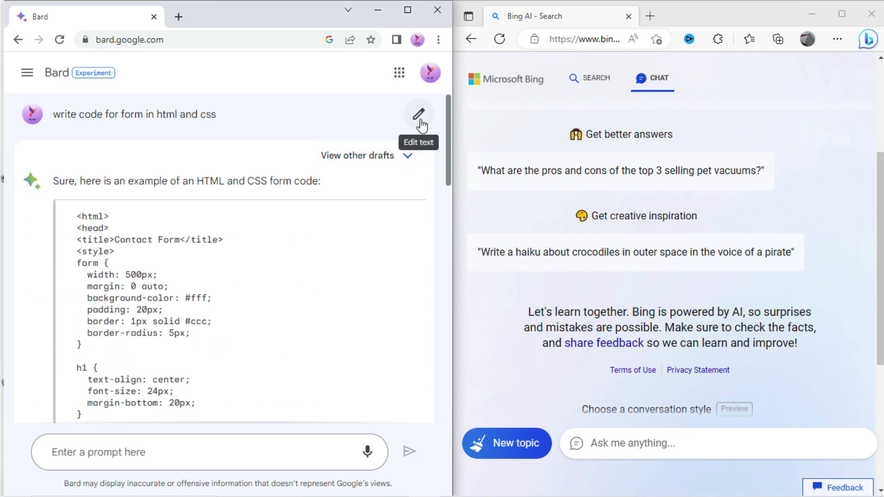
scroll(368, 237, down, 8)
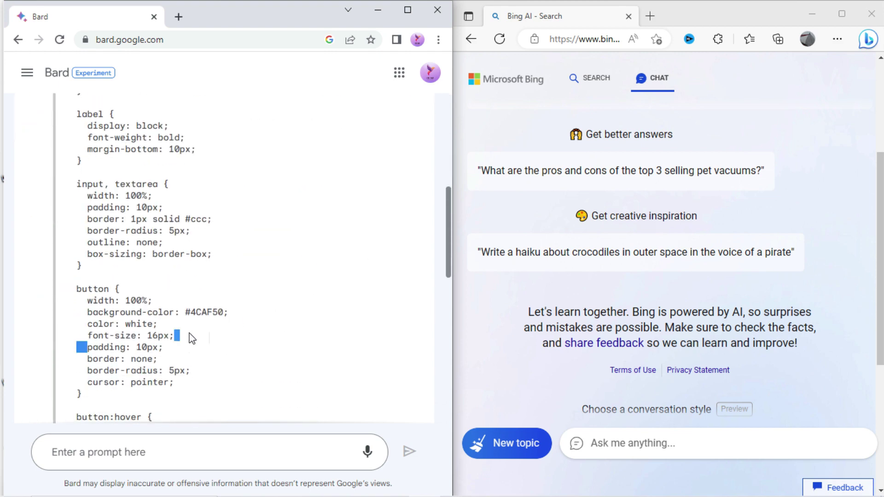
scroll(189, 334, down, 8)
drag(118, 359, 76, 221)
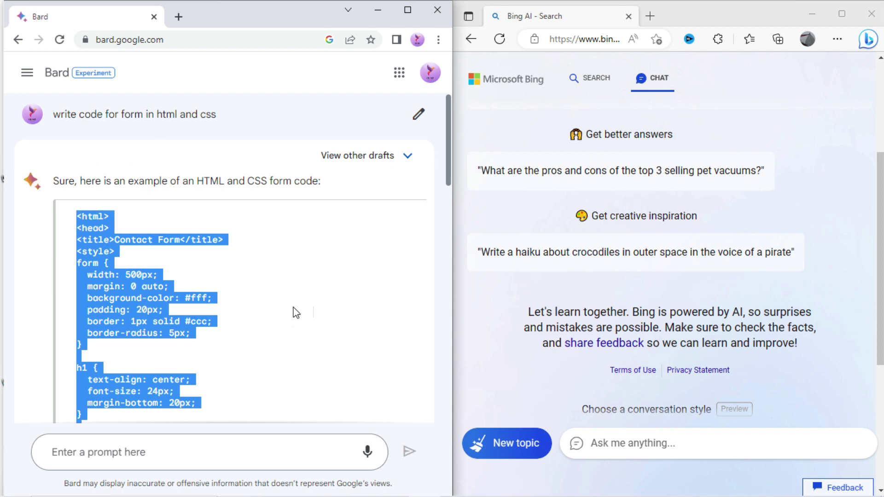
scroll(296, 313, down, 10)
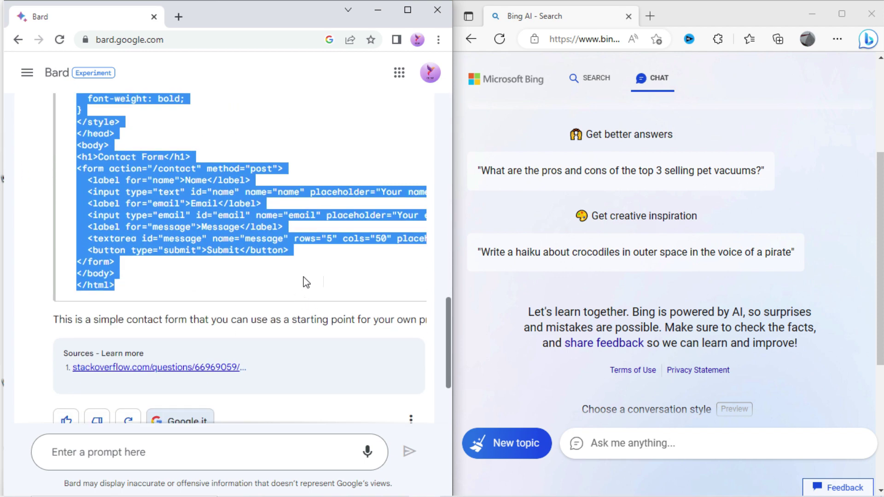
Paste Bard's contact form code into index.html in VS Code and try the preview's Name field.
key(alt+Tab)
key(ctrl+v)
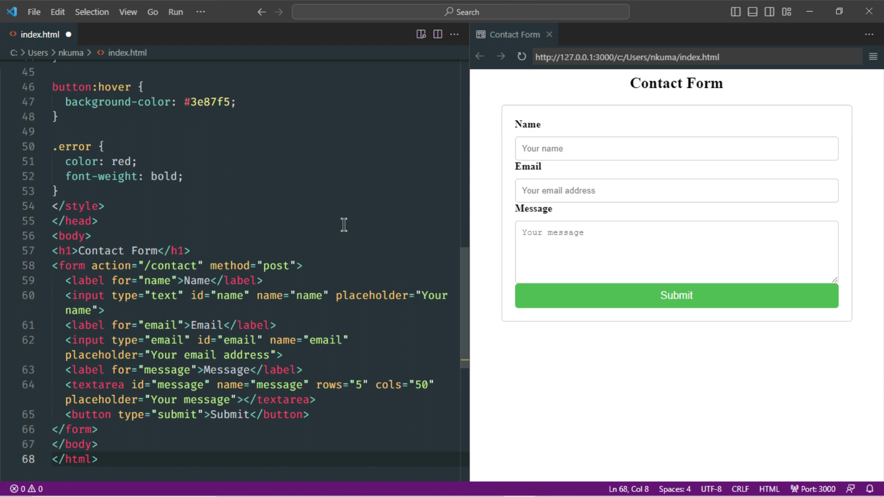
click(319, 226)
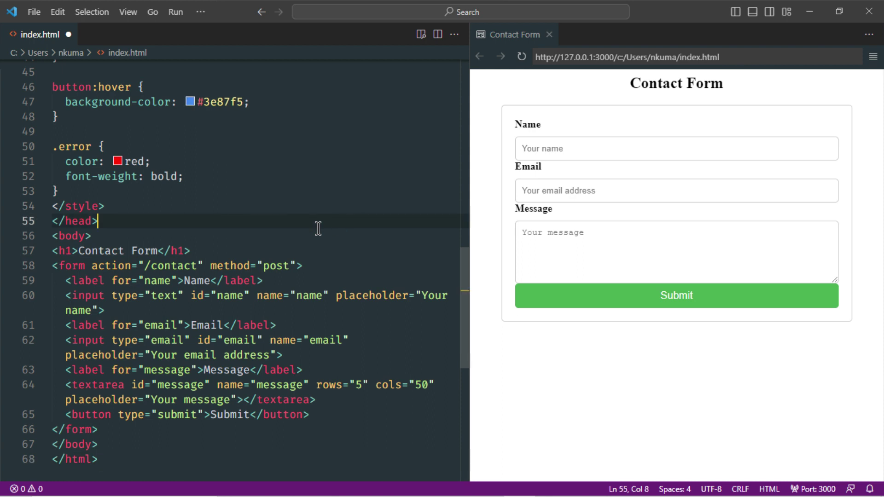
click(591, 152)
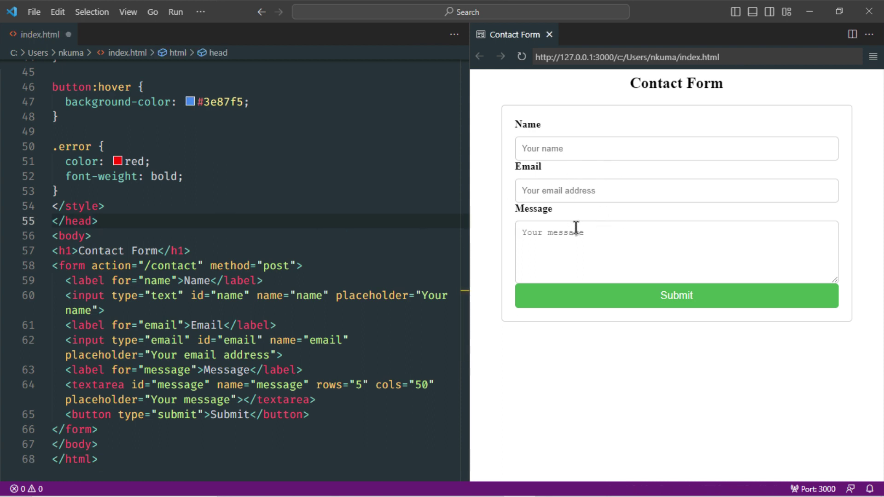
Test the preview's Submit button, then send the same HTML and CSS form request to Bing Chat.
click(599, 310)
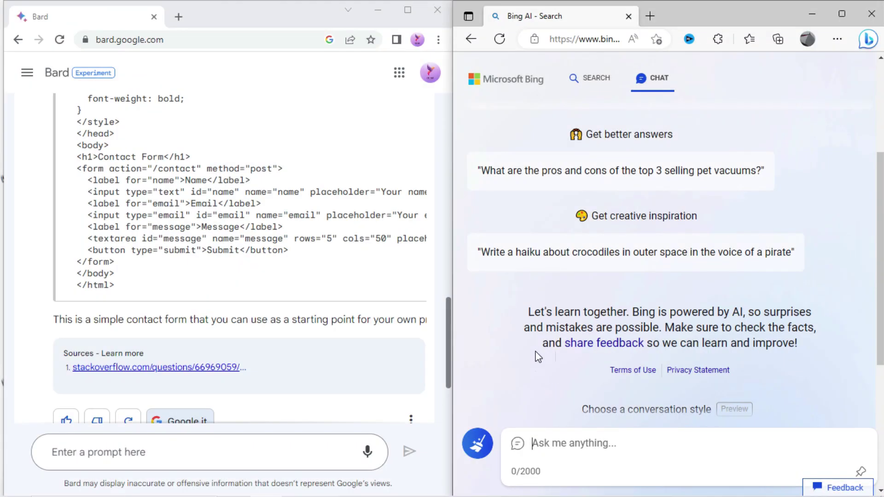
text(write code for fo)
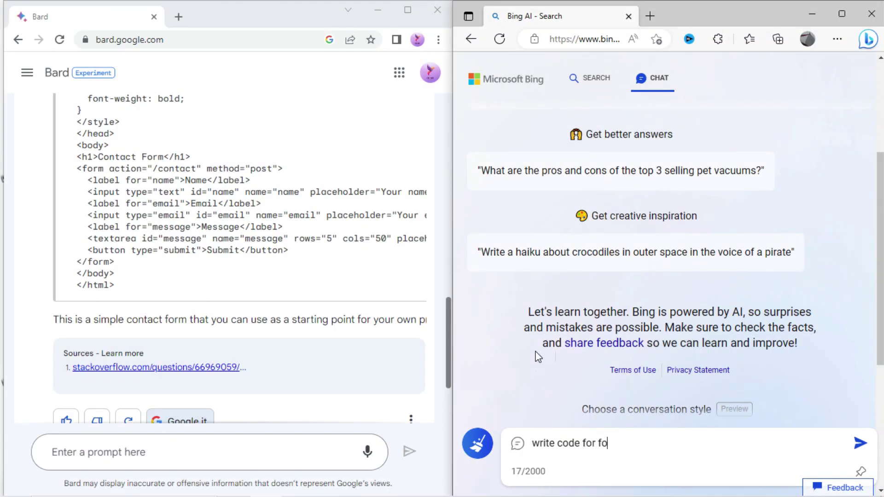
text(rm in html and css)
key(Return)
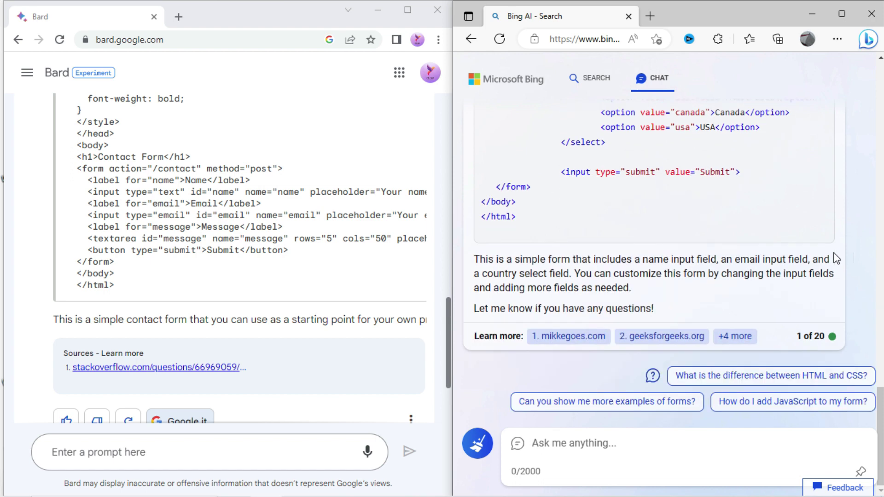
Copy Bing Chat's whole form-code answer to the clipboard.
scroll(699, 278, up, 4)
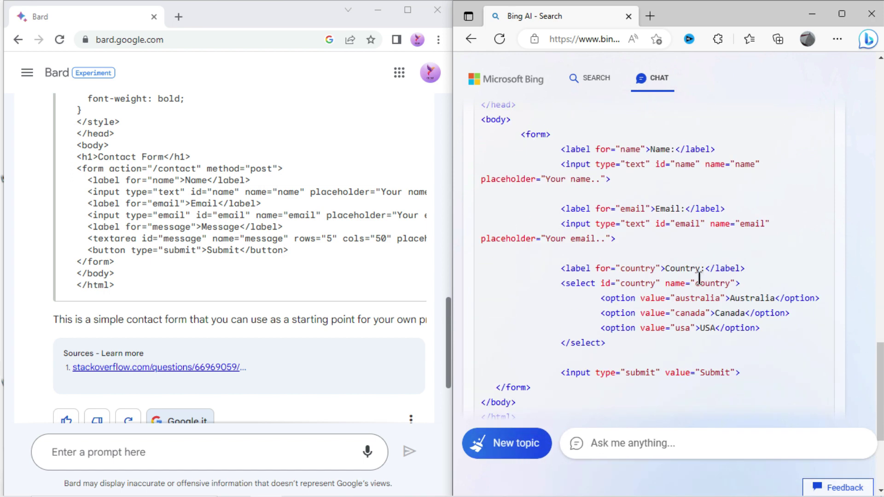
scroll(699, 278, up, 15)
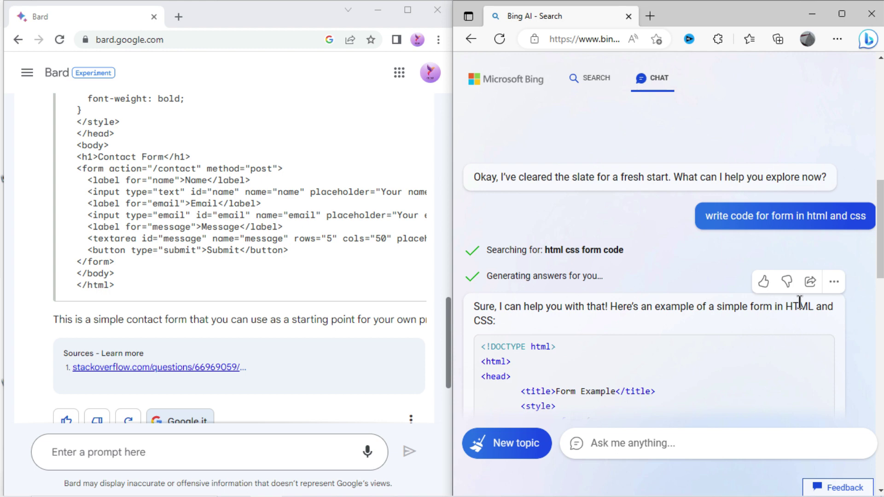
click(834, 282)
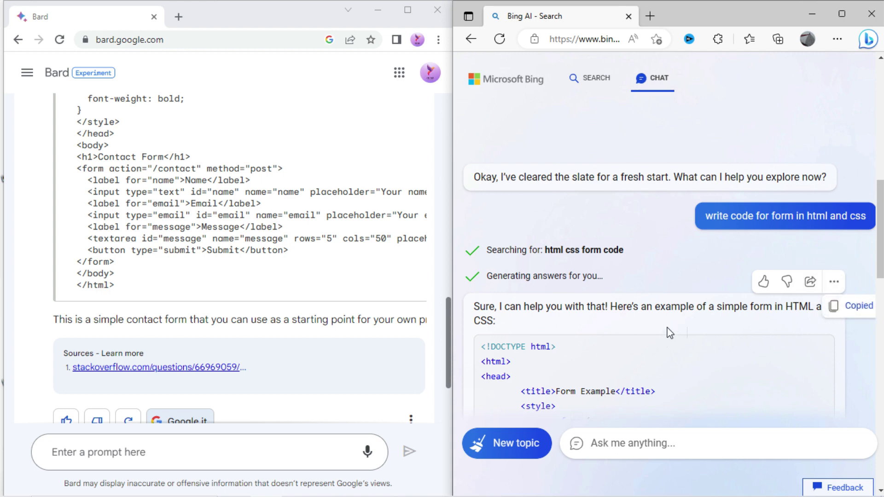
scroll(668, 334, down, 20)
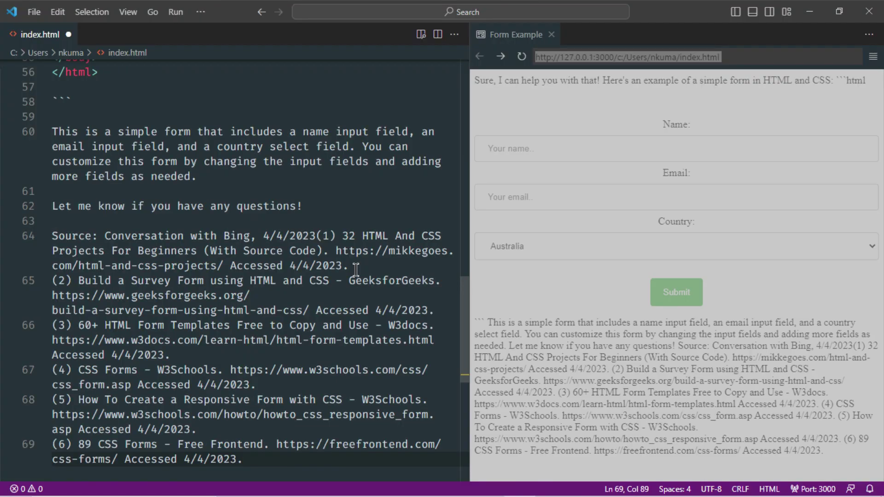
In Bing's form preview, focus the Email field and set Country to USA, then Canada.
click(550, 274)
click(586, 151)
click(591, 200)
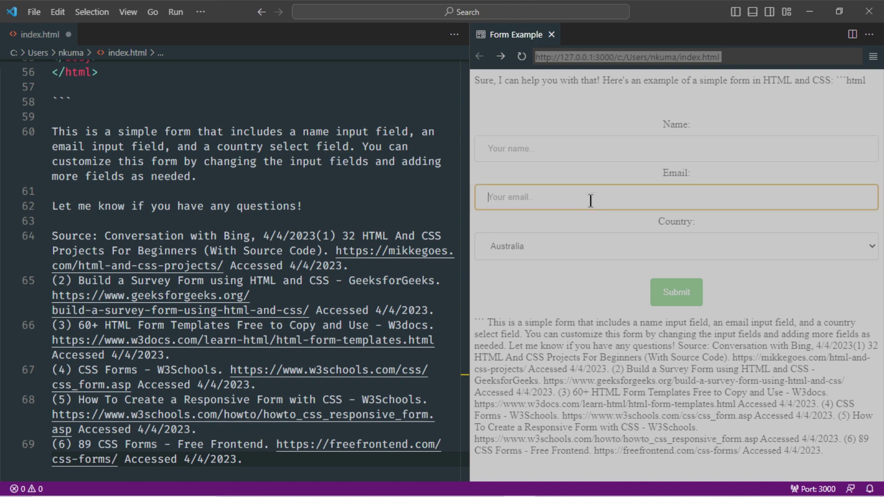
click(591, 248)
click(585, 309)
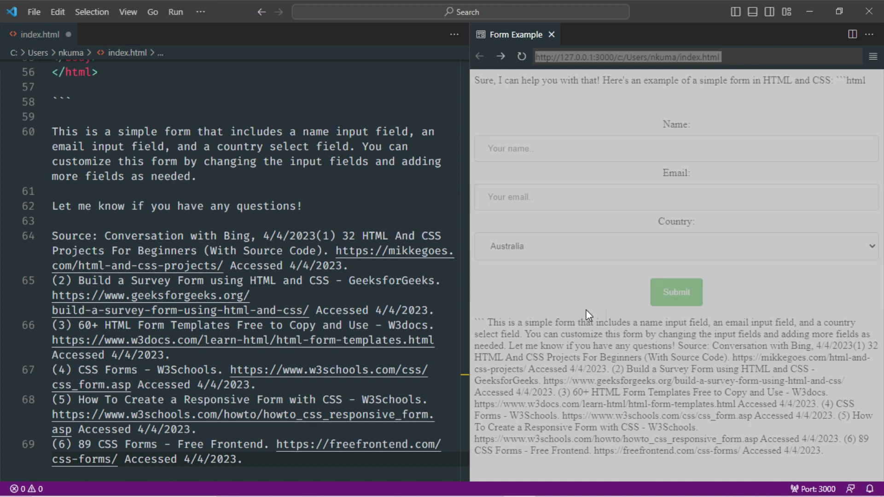
click(593, 253)
click(586, 286)
click(586, 253)
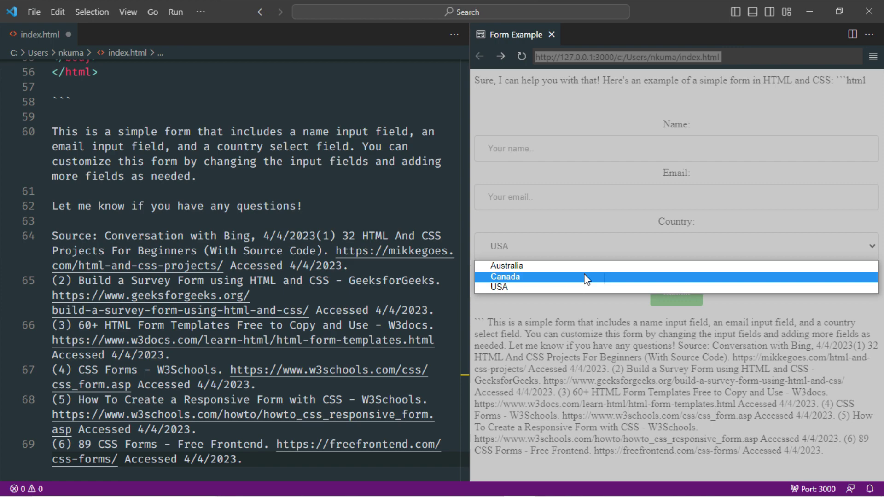
click(585, 276)
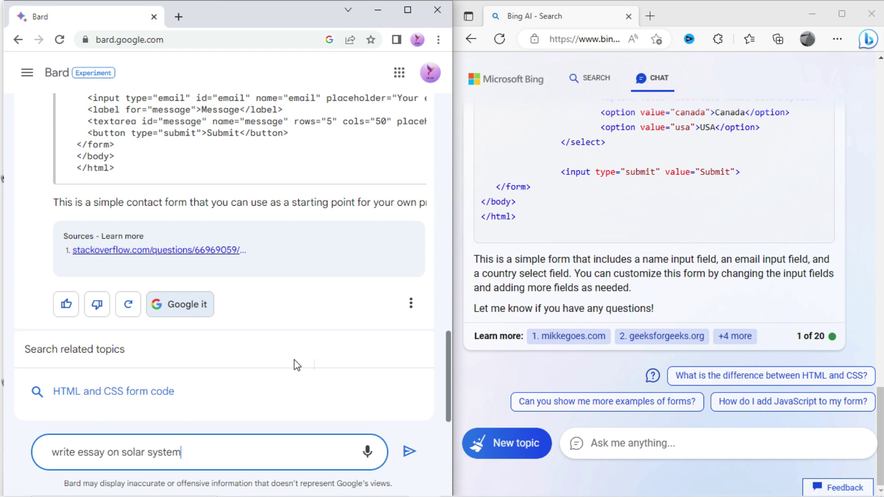
Send 'write essay on solar system' to Bard and scroll through its essay.
click(409, 451)
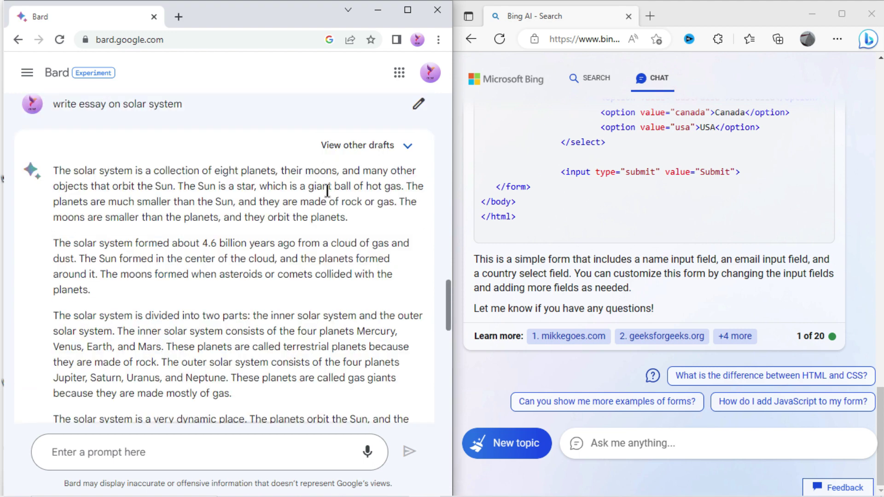
scroll(327, 191, down, 4)
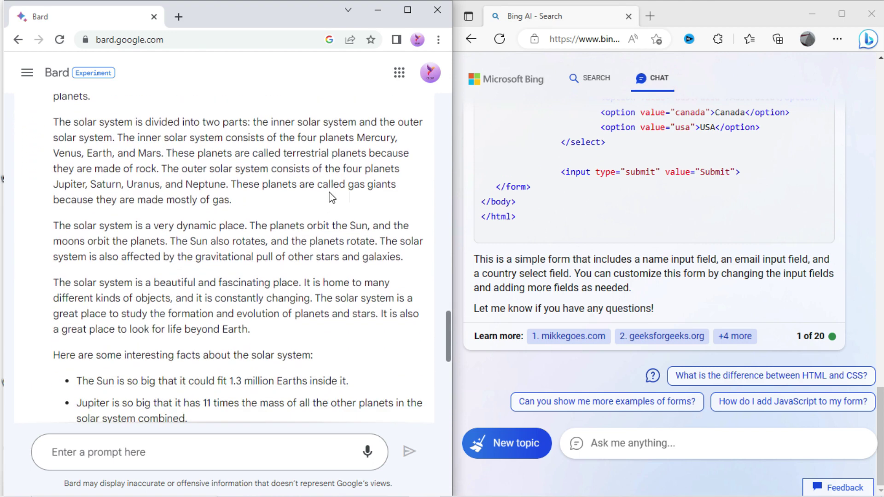
scroll(332, 198, down, 5)
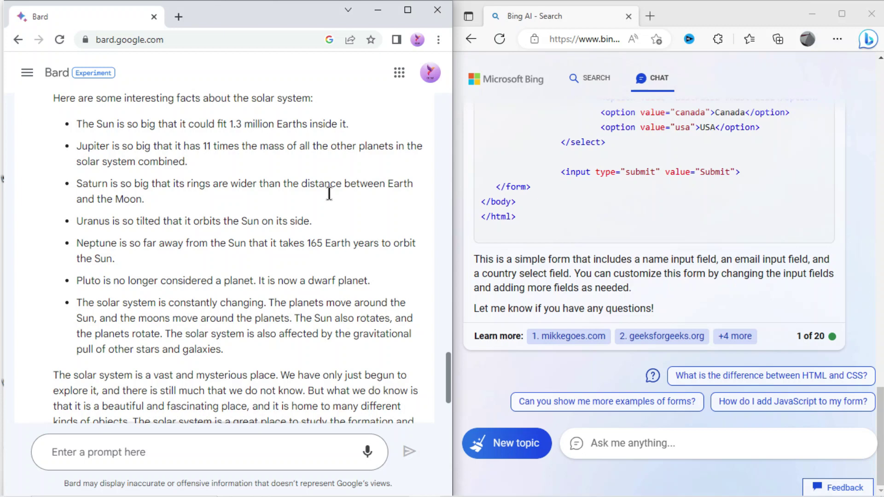
scroll(334, 201, down, 3)
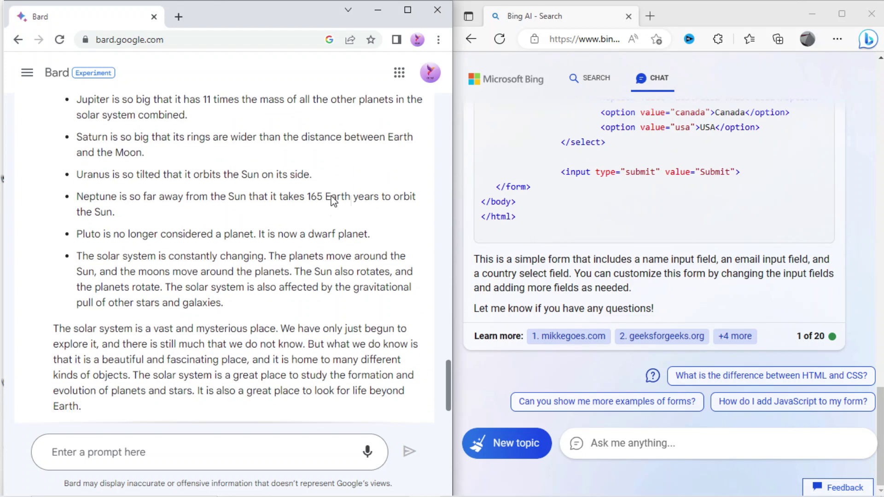
Ask Bing Chat to 'write an essay on solar system' and scroll through to its conclusion.
click(620, 451)
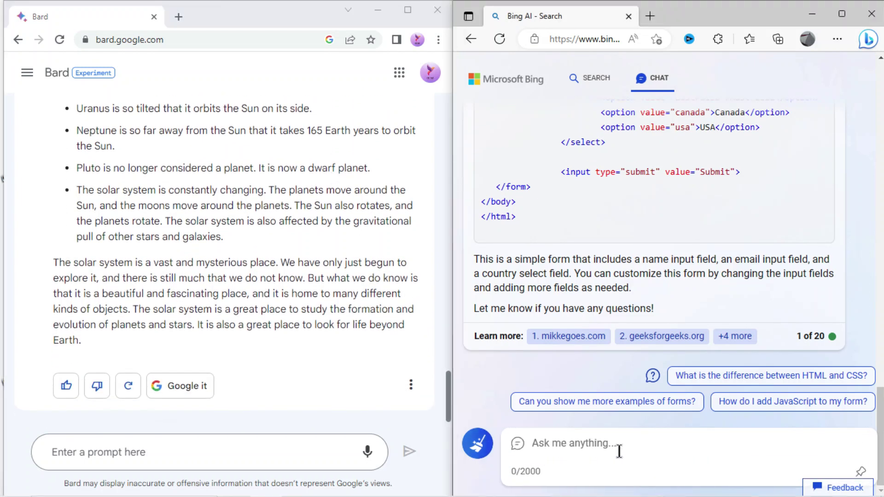
text(write an essay on)
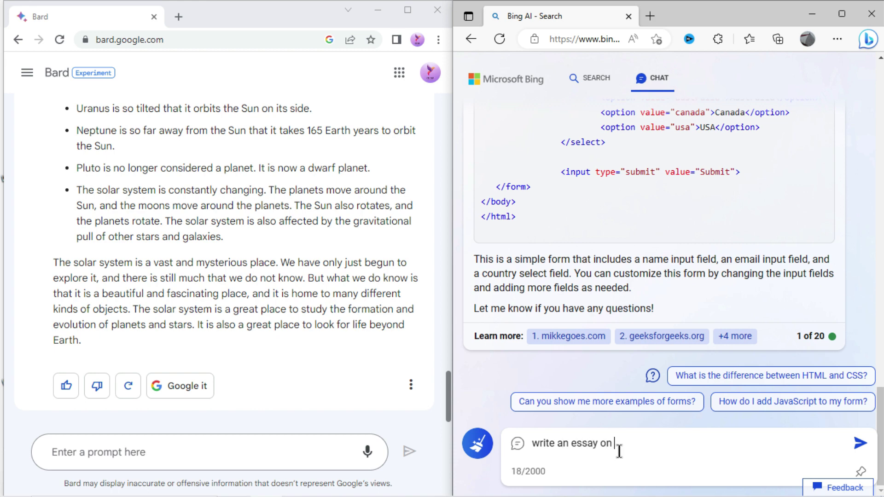
text( solar system)
key(Return)
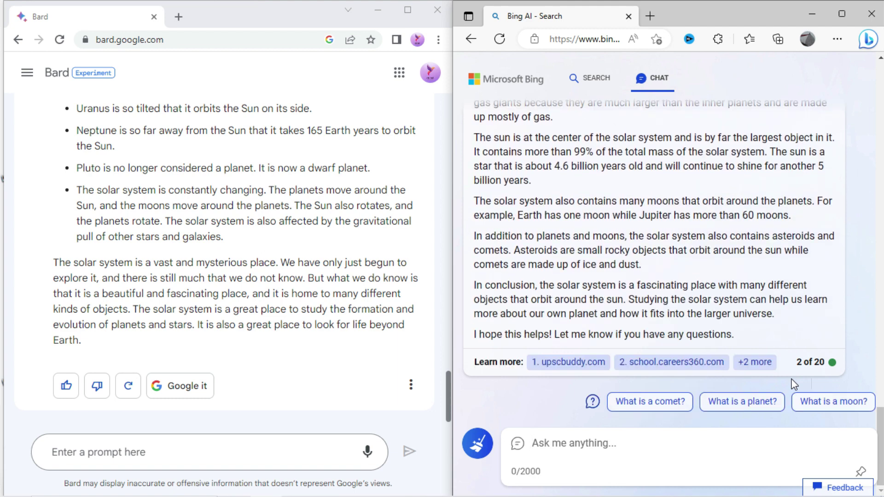
scroll(768, 278, up, 5)
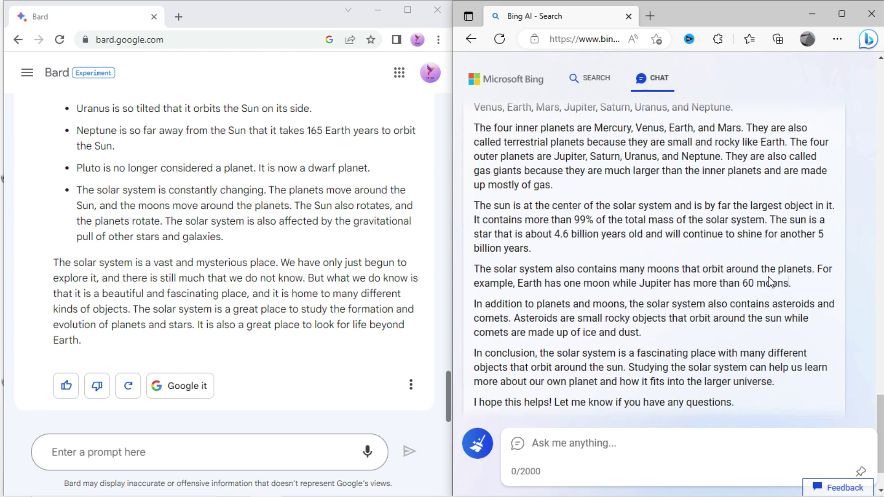
scroll(768, 278, down, 5)
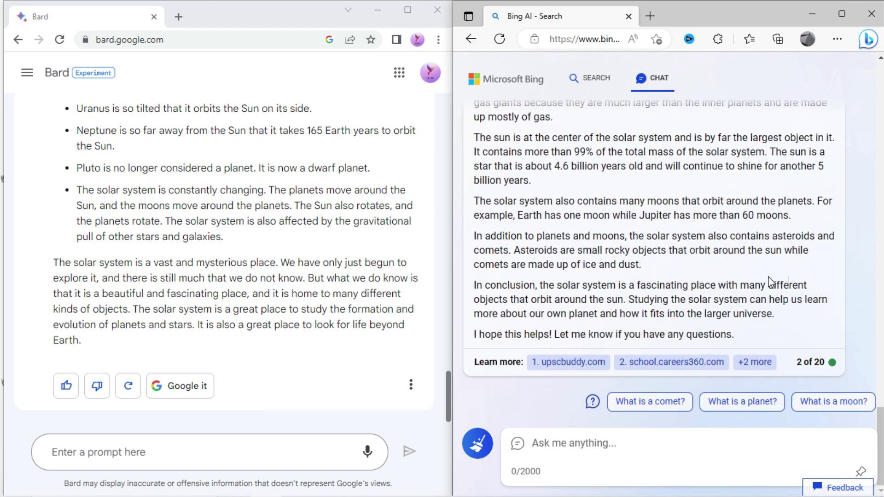
scroll(351, 320, up, 10)
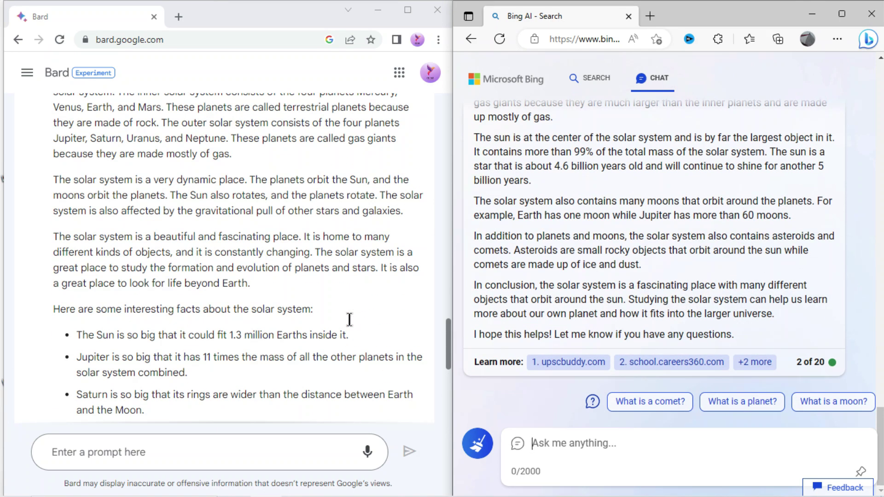
scroll(351, 321, down, 7)
scroll(351, 321, down, 5)
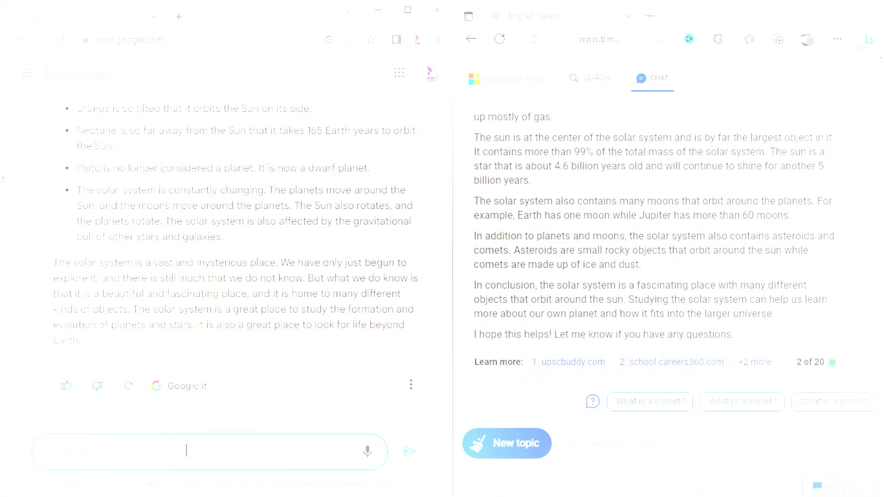
Ask Bard for HTML, CSS and JavaScript code for a static school website and copy its reply.
click(186, 451)
text(write a code for static school website in html css javascript)
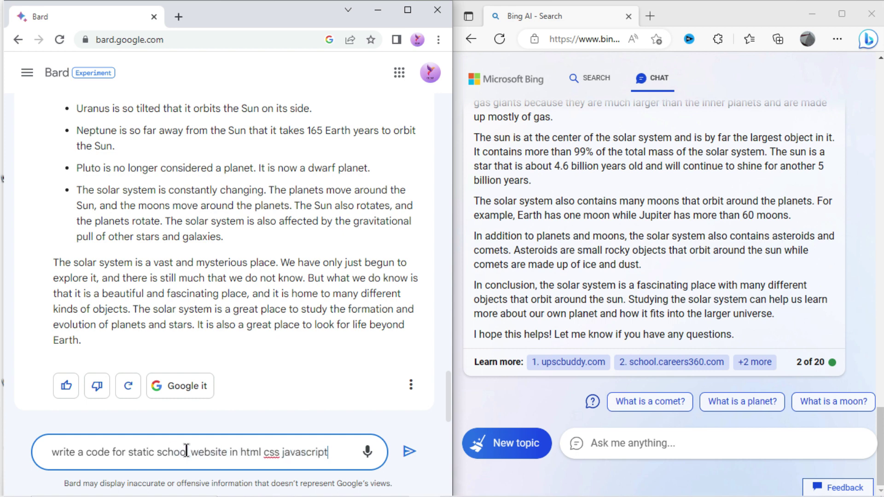
click(409, 452)
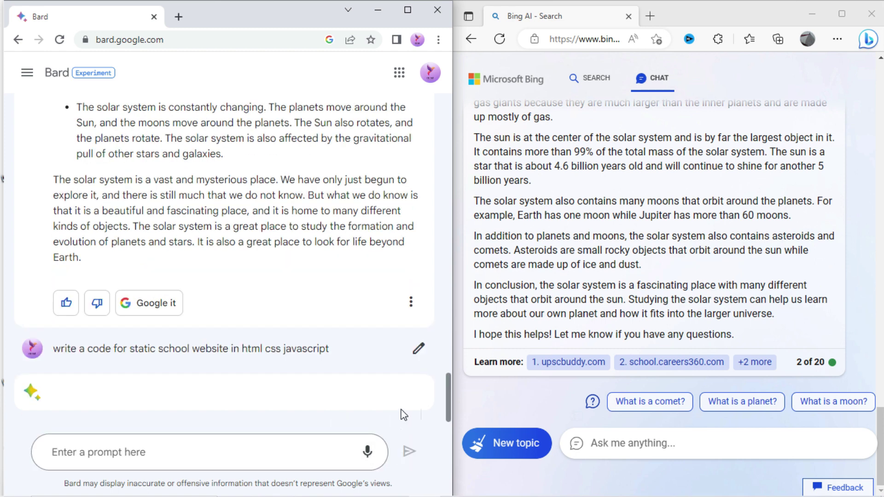
scroll(287, 237, down, 7)
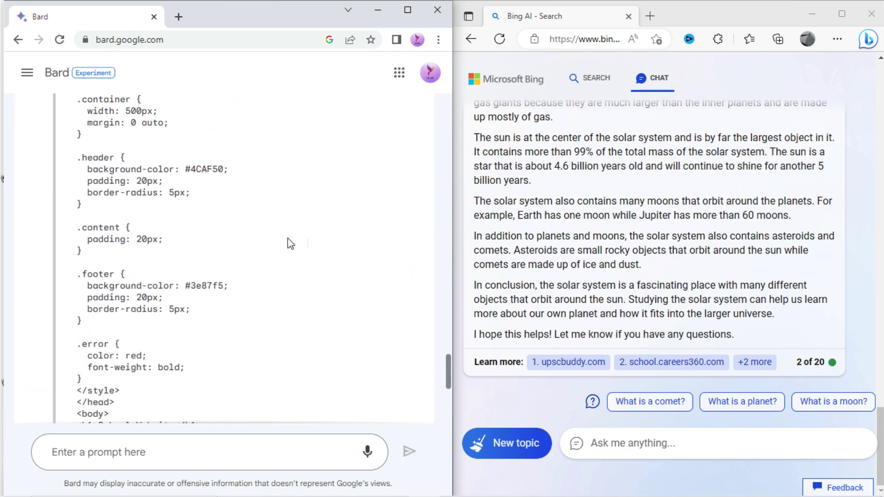
scroll(291, 243, down, 5)
scroll(408, 381, down, 1)
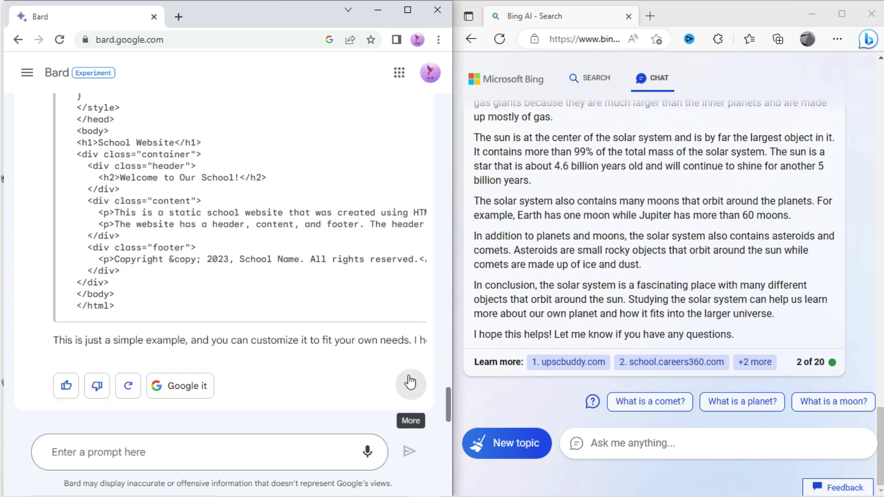
click(410, 385)
click(322, 409)
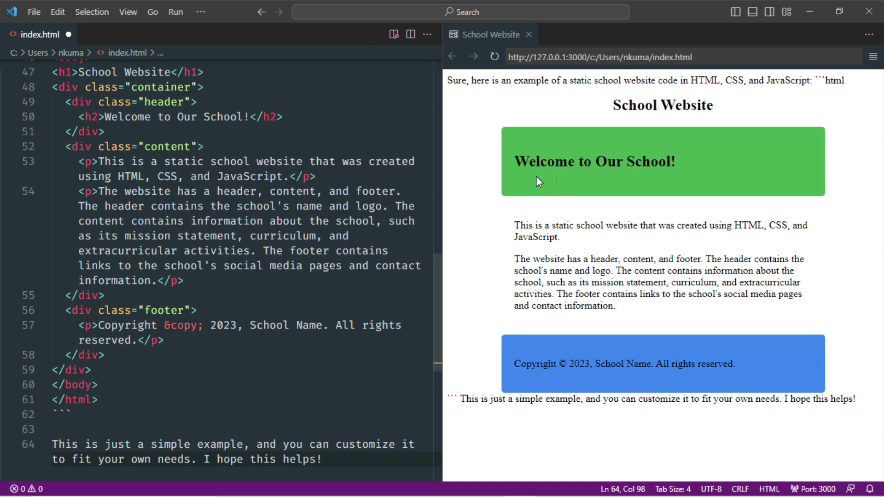
Select and clear the text on Bard's rendered school page, then click into Bing's message box.
drag(449, 79, 650, 312)
click(651, 314)
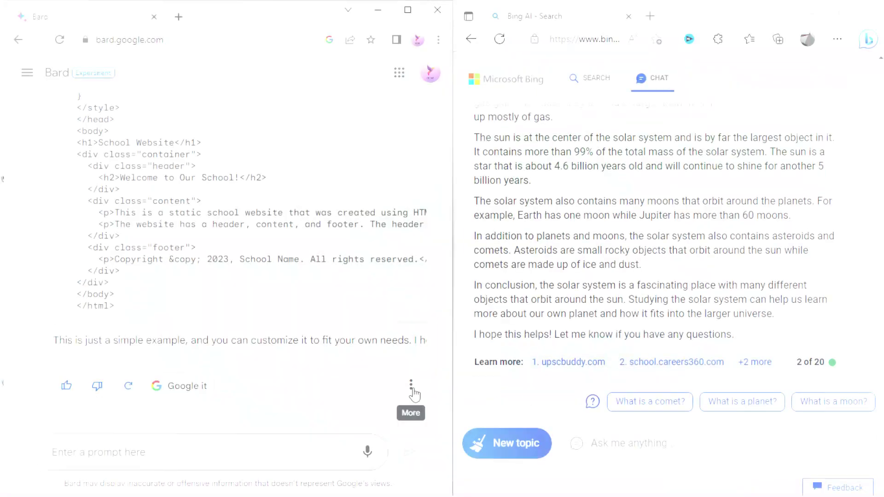
click(623, 443)
Ask Bing Chat to 'write code for static school website in html css javascript'.
text(writ)
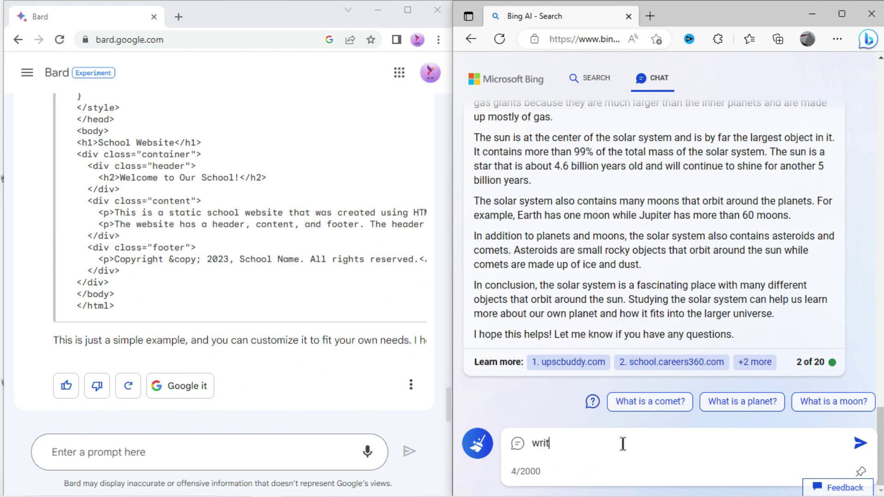
text(e code for static sc)
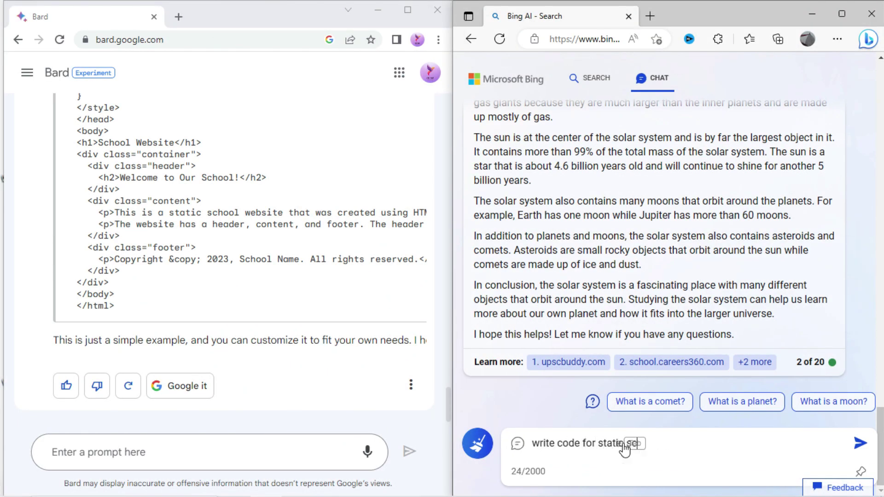
text(hool website in html css )
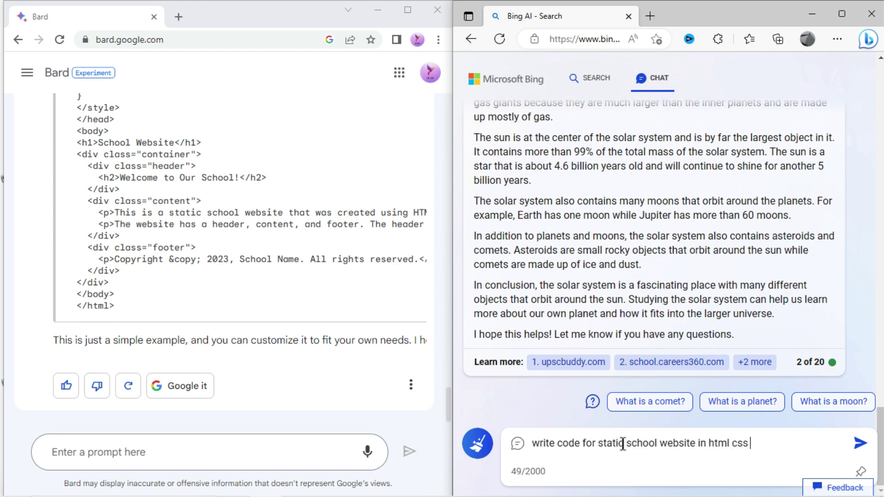
text(javascript)
key(Return)
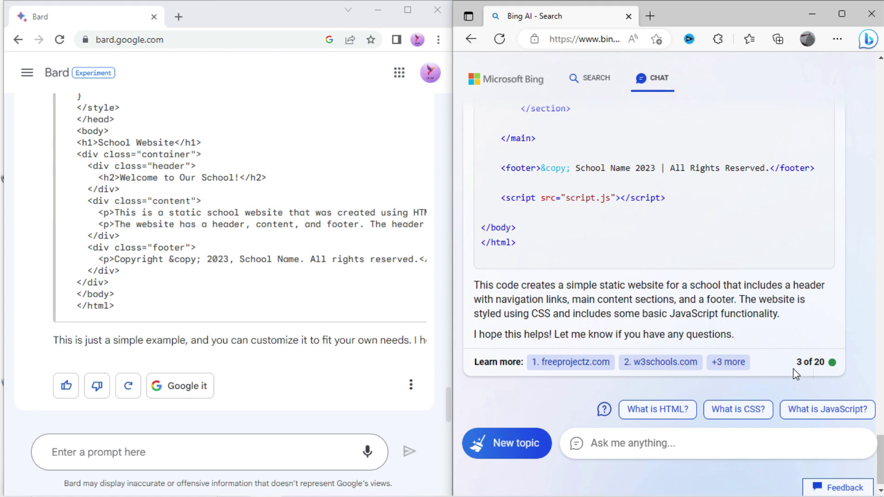
scroll(781, 262, up, 10)
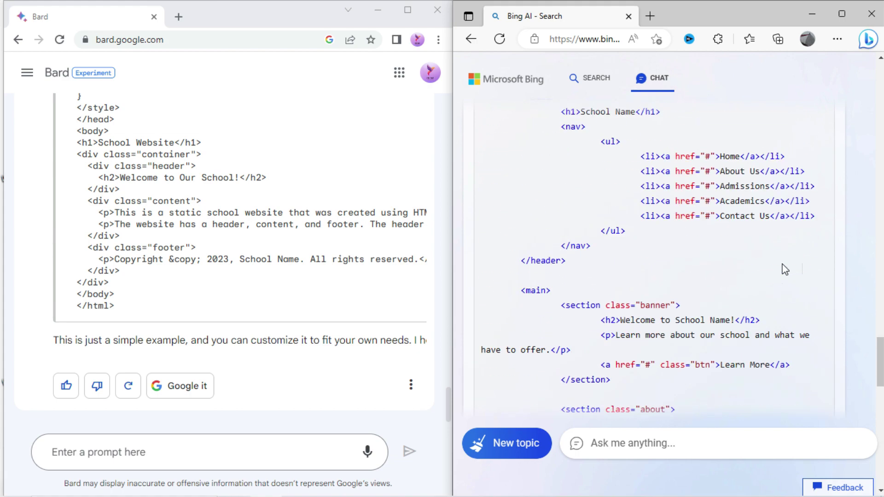
scroll(786, 269, up, 5)
Copy Bing's whole code answer from its More menu.
click(835, 302)
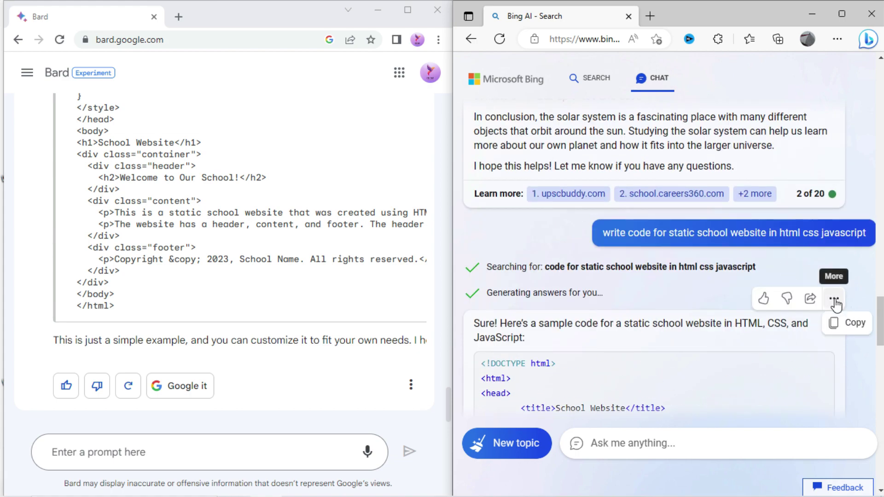
click(837, 325)
scroll(832, 340, down, 15)
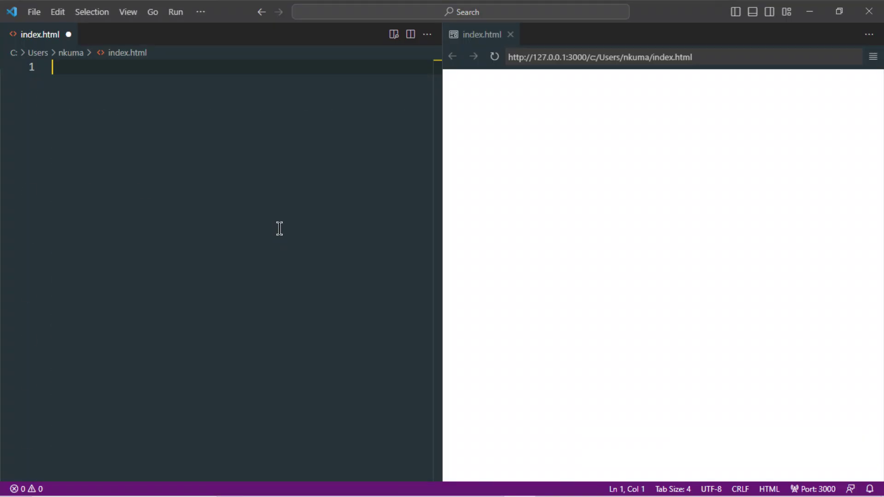
Paste Bing's code into index.html and scroll the editor and preview to check the School Name page.
key(ctrl+v)
scroll(286, 254, up, 20)
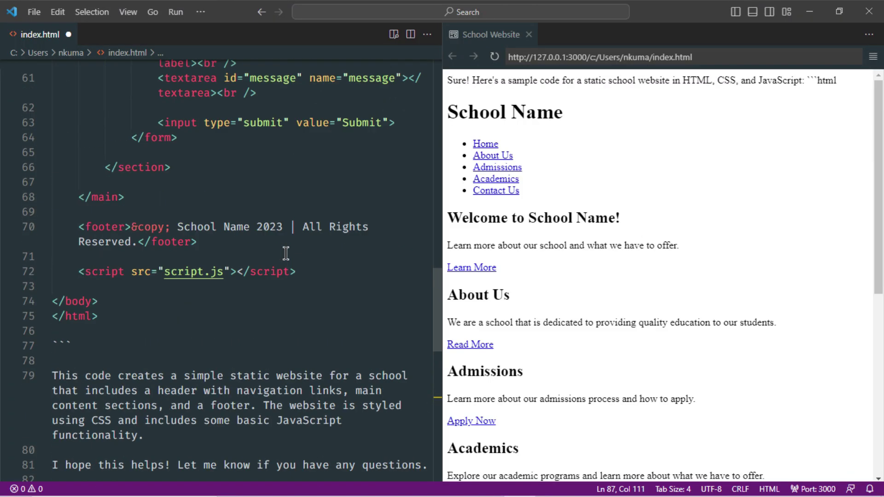
scroll(286, 254, up, 3)
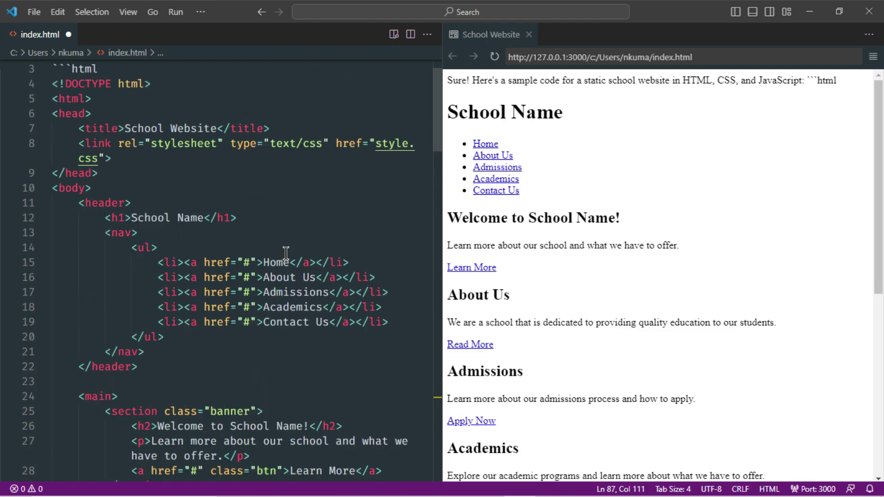
scroll(530, 304, down, 8)
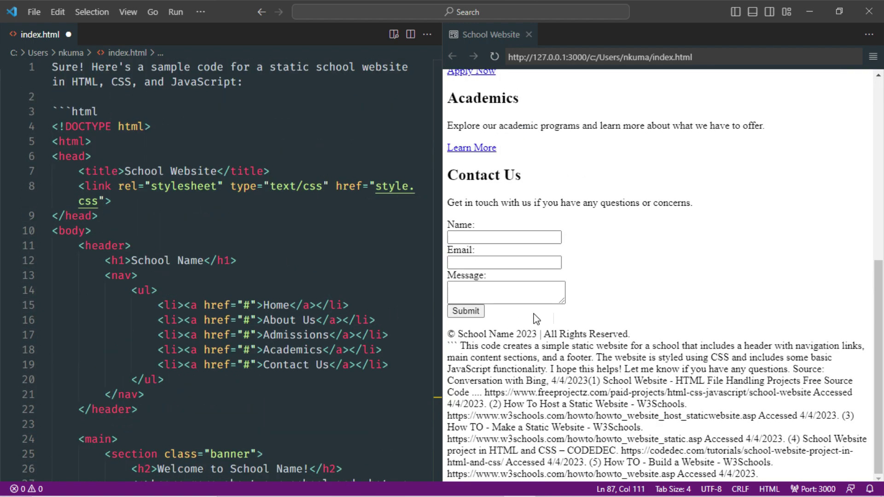
scroll(533, 316, up, 7)
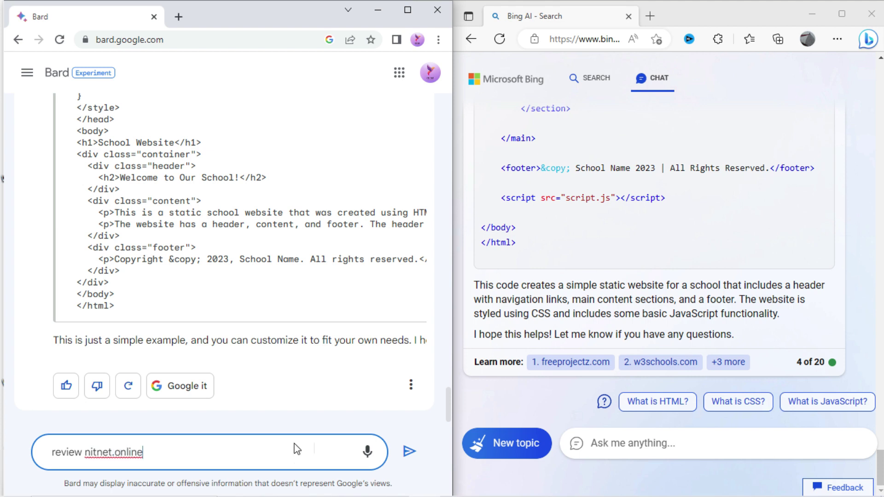
Send 'review nitnet.online' to Bard, then send the same review request to Bing Chat.
click(409, 451)
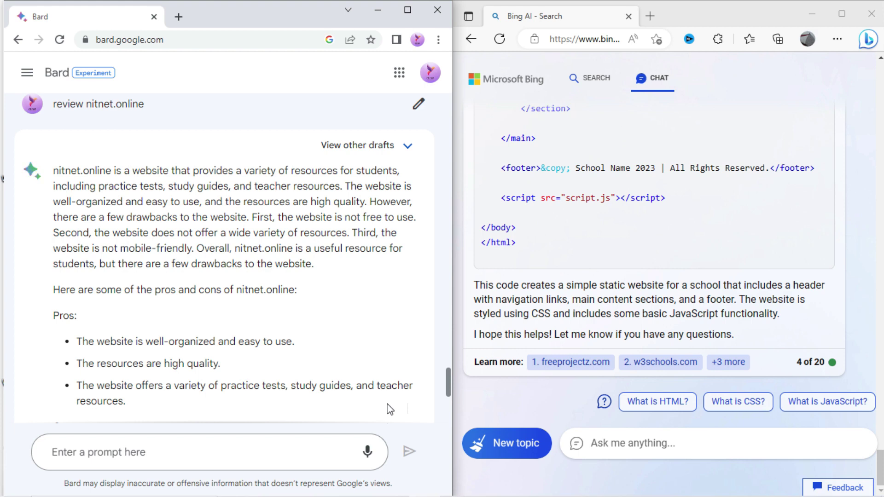
click(599, 444)
text(review nitnet.online)
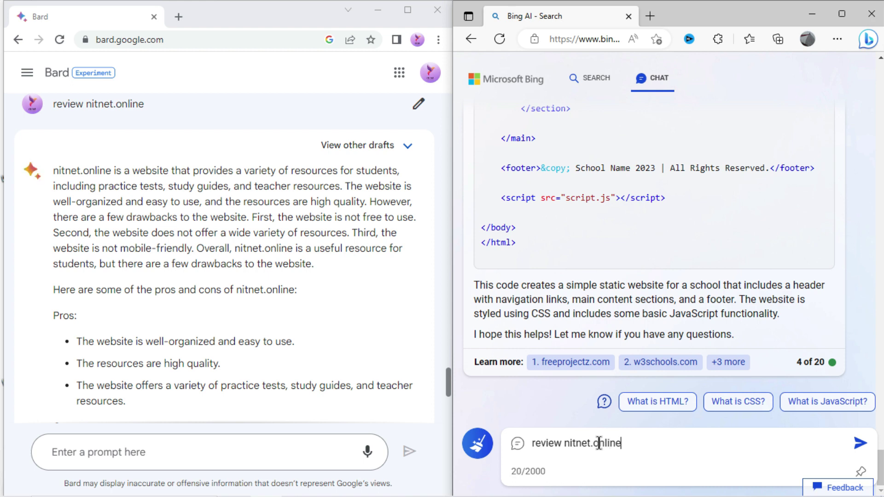
key(Return)
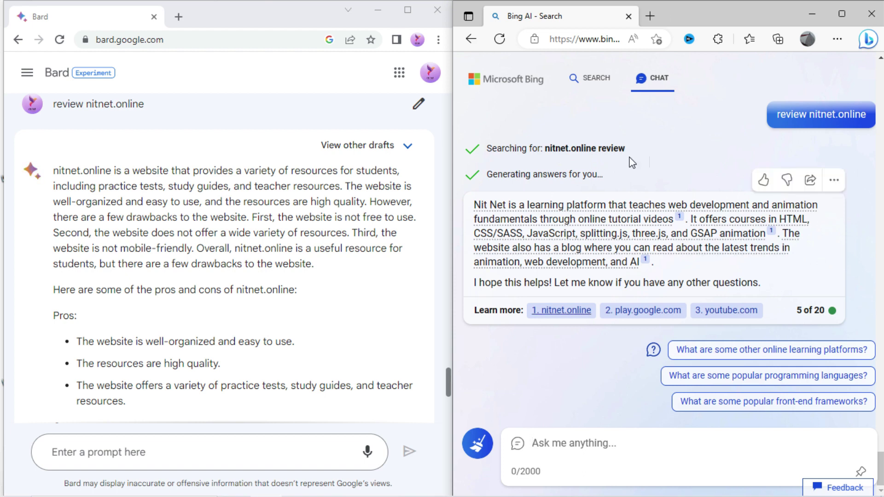
Open the nitnet.online source link in a new Chrome tab and scroll through its course sections.
drag(561, 310, 190, 23)
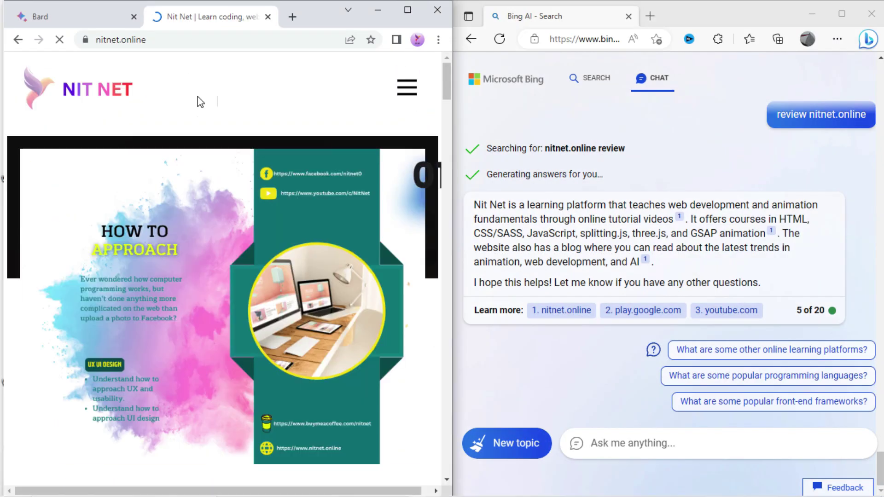
scroll(211, 118, down, 8)
scroll(218, 194, down, 15)
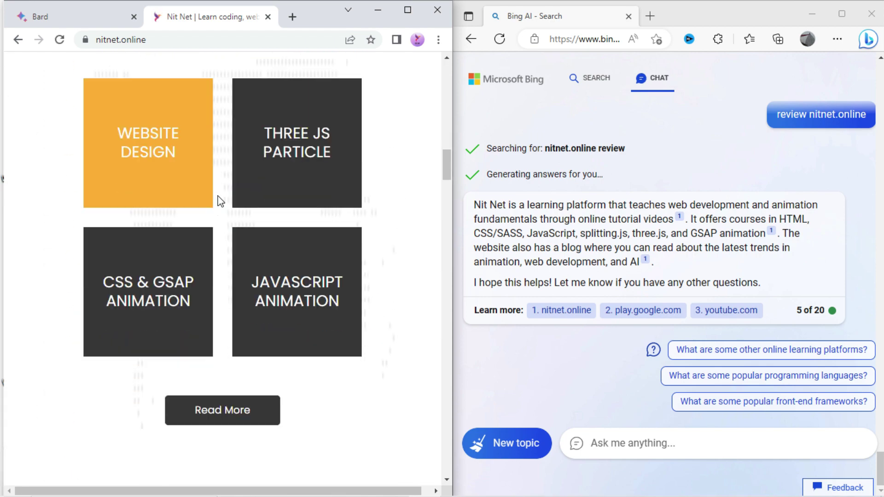
scroll(219, 201, up, 7)
scroll(276, 301, down, 10)
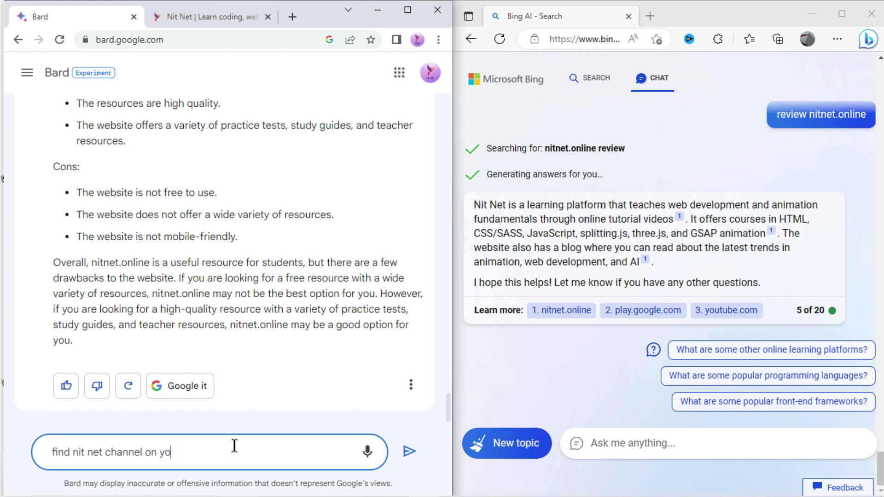
Send 'find nit net channel on youtube' to both Bard and Bing Chat.
click(409, 451)
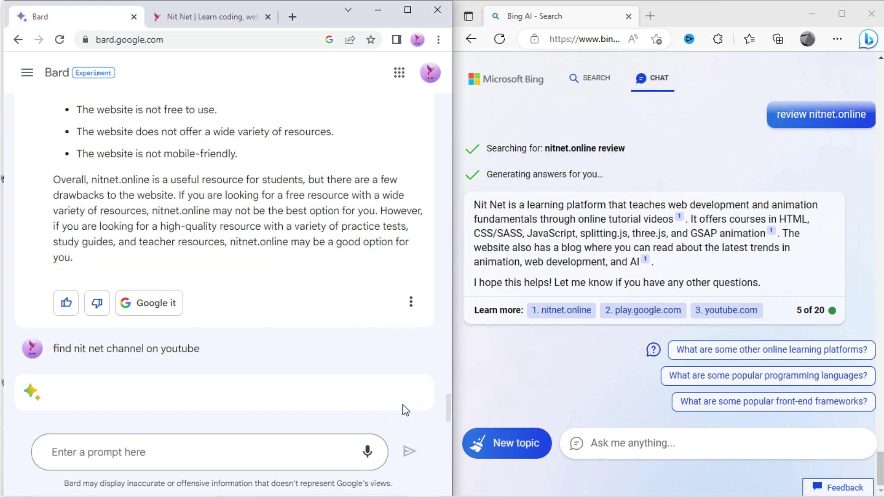
click(581, 396)
text(find nit net channel on)
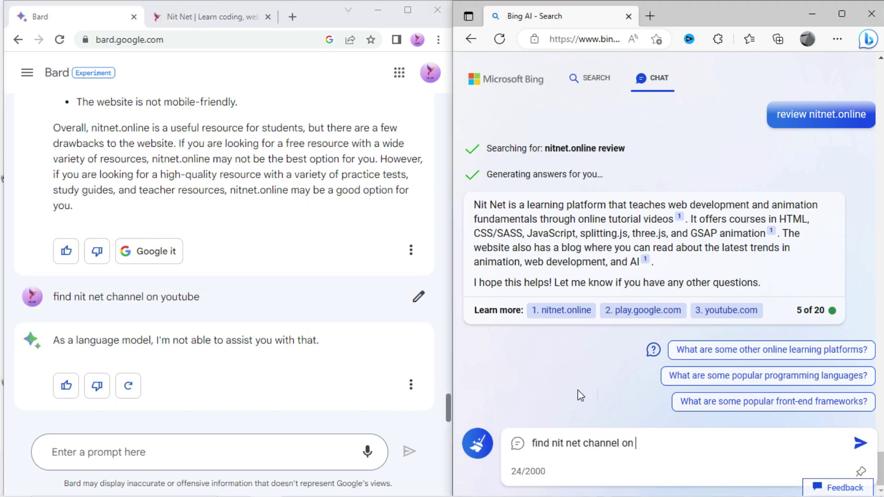
key(Return)
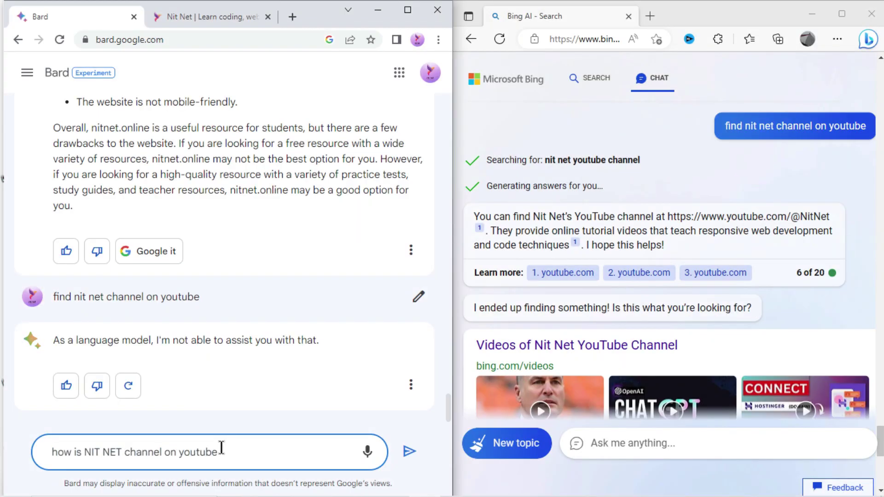
Ask both Bard and Bing a follow-up about how good the Nit Net channel is.
text(?)
key(shift+Return)
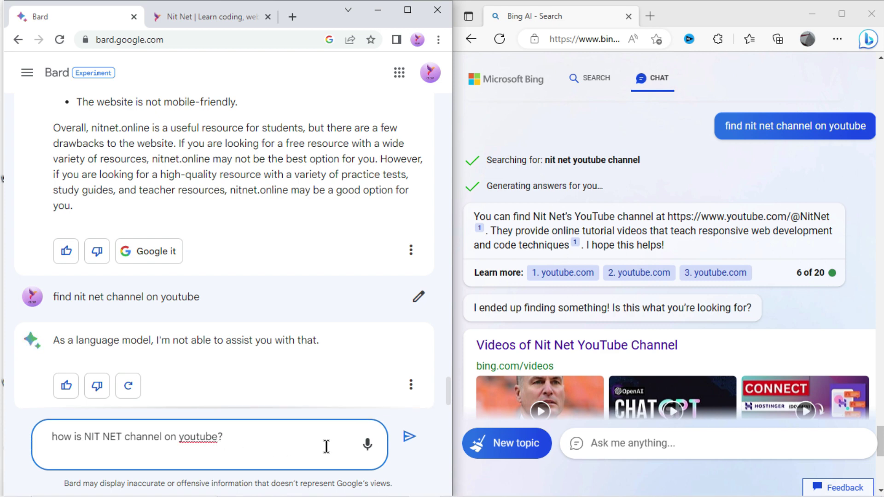
click(410, 437)
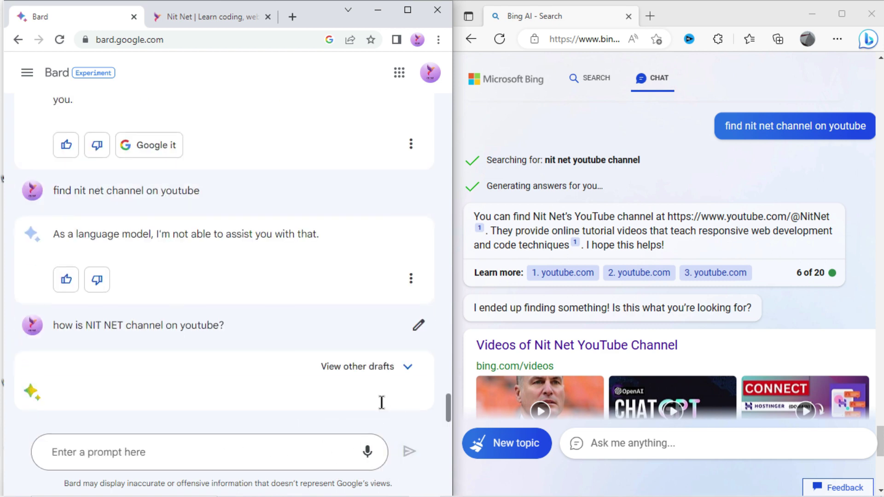
click(630, 442)
text(how is nit net channel on youtube)
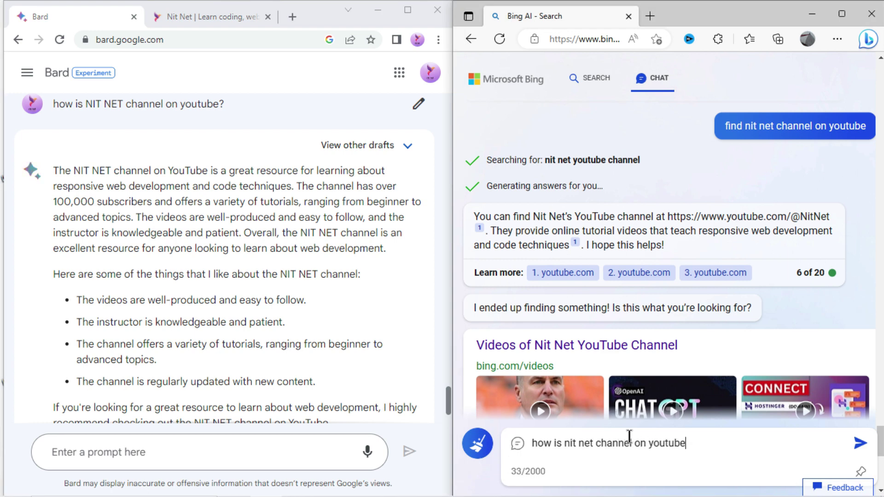
key(Return)
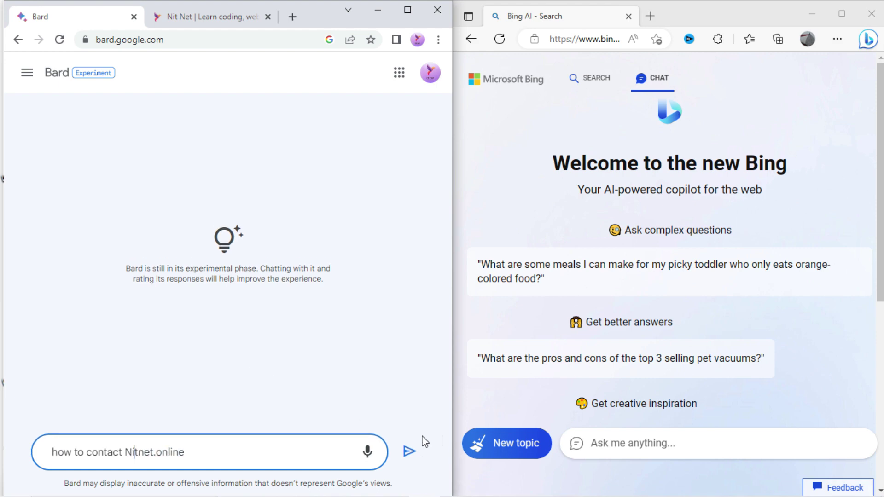
Send 'how to contact nitnet.online' to both chats, then open Bing's cited site down to its Contact Us footer.
click(409, 451)
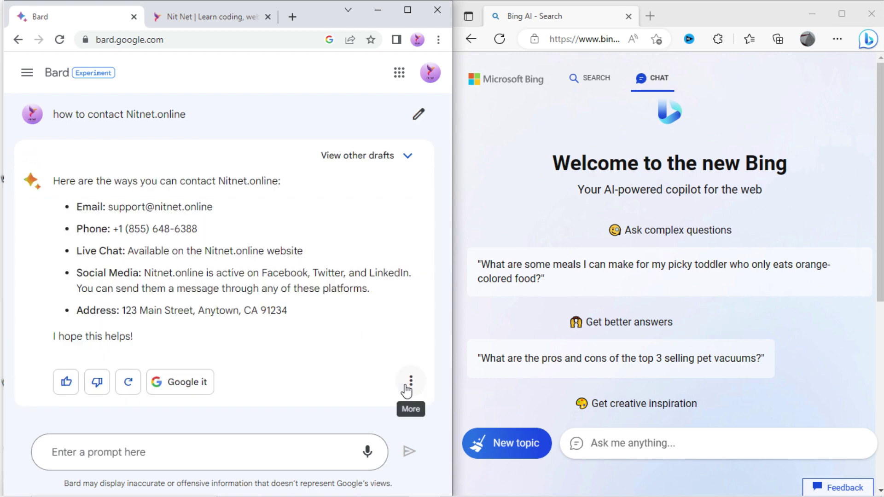
click(606, 445)
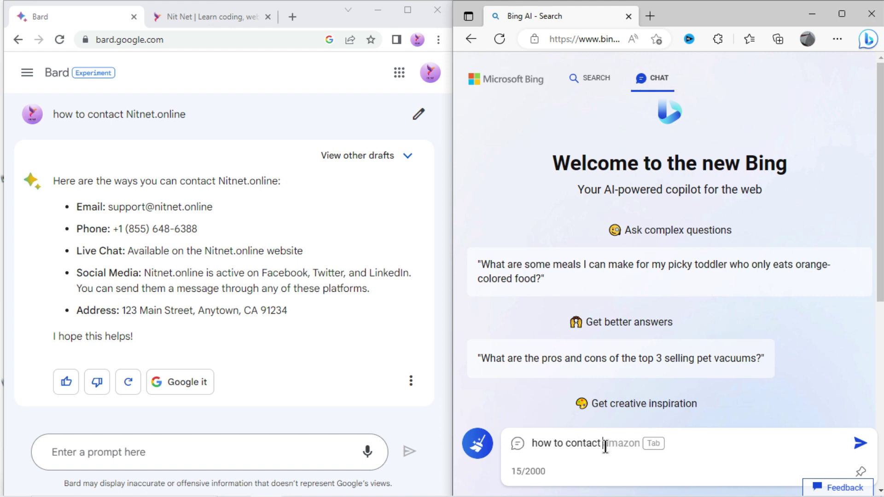
text(how to contact nitnet.online)
key(Return)
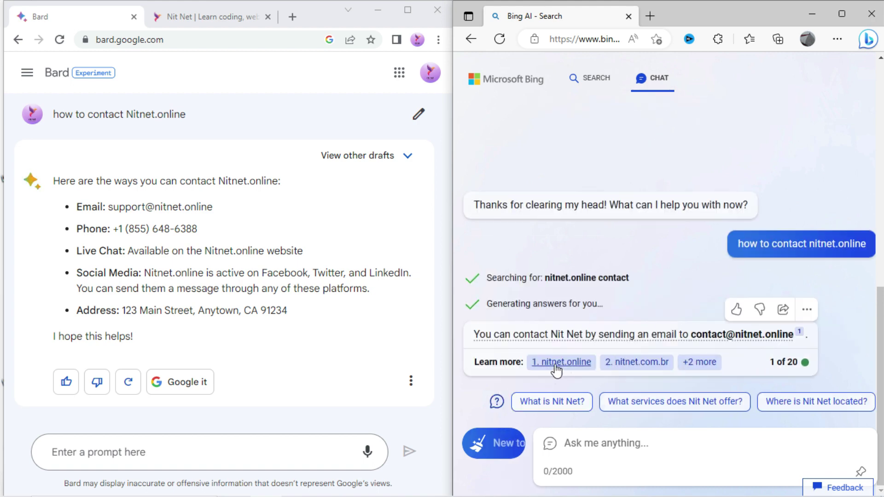
click(559, 367)
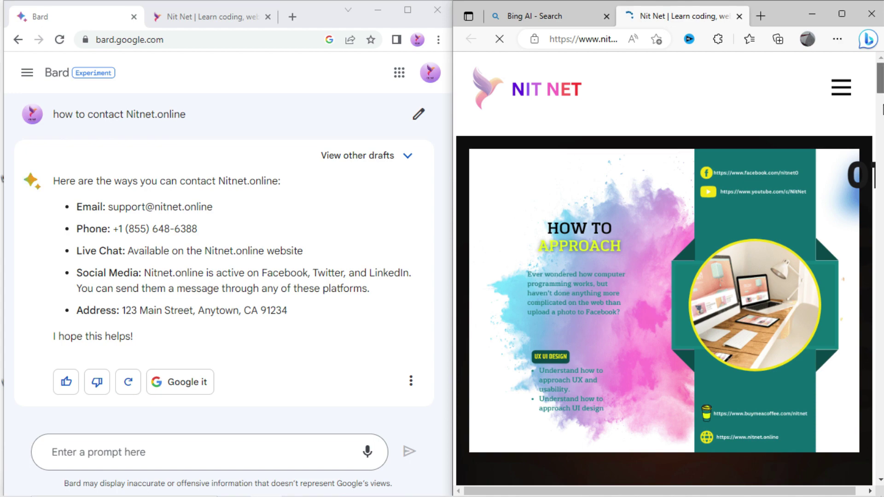
drag(882, 110, 881, 468)
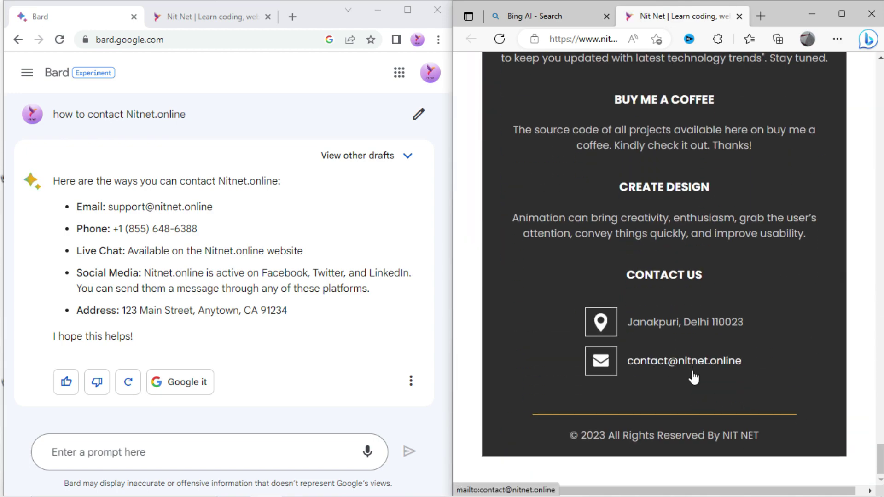
Bring back the Bing AI - Search tab and highlight the email in Bard's answer to compare.
click(563, 16)
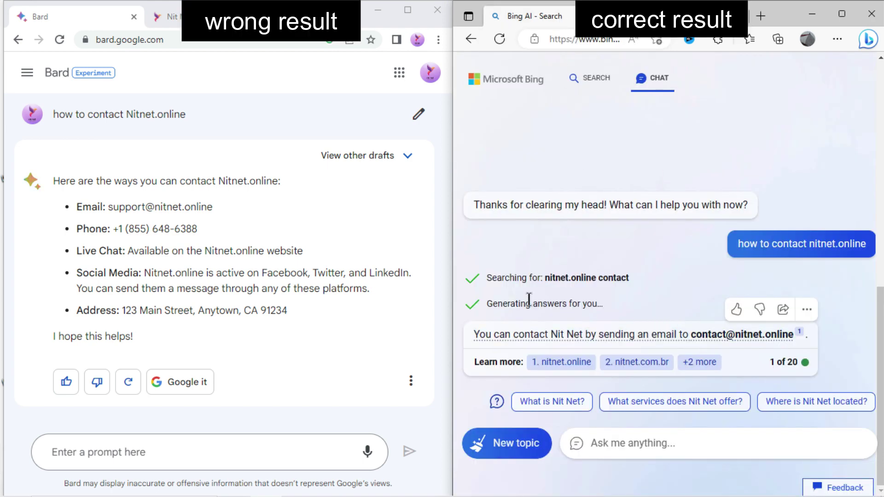
drag(113, 208, 144, 208)
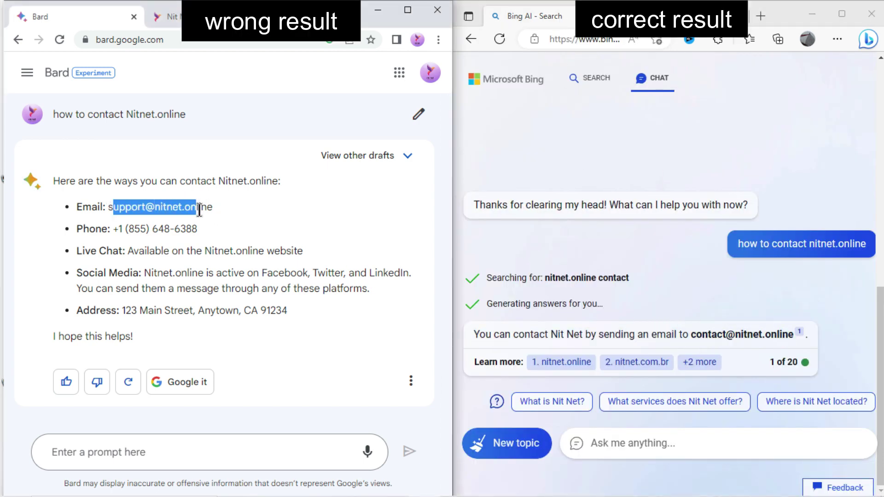
click(251, 223)
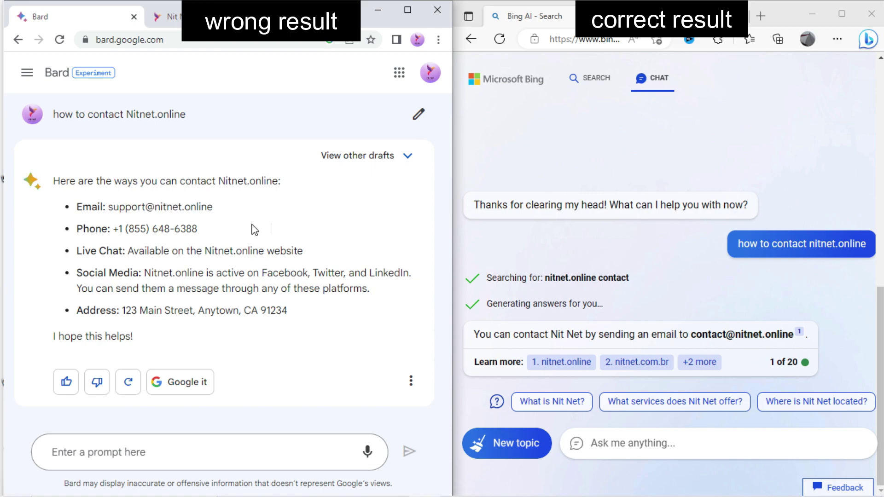